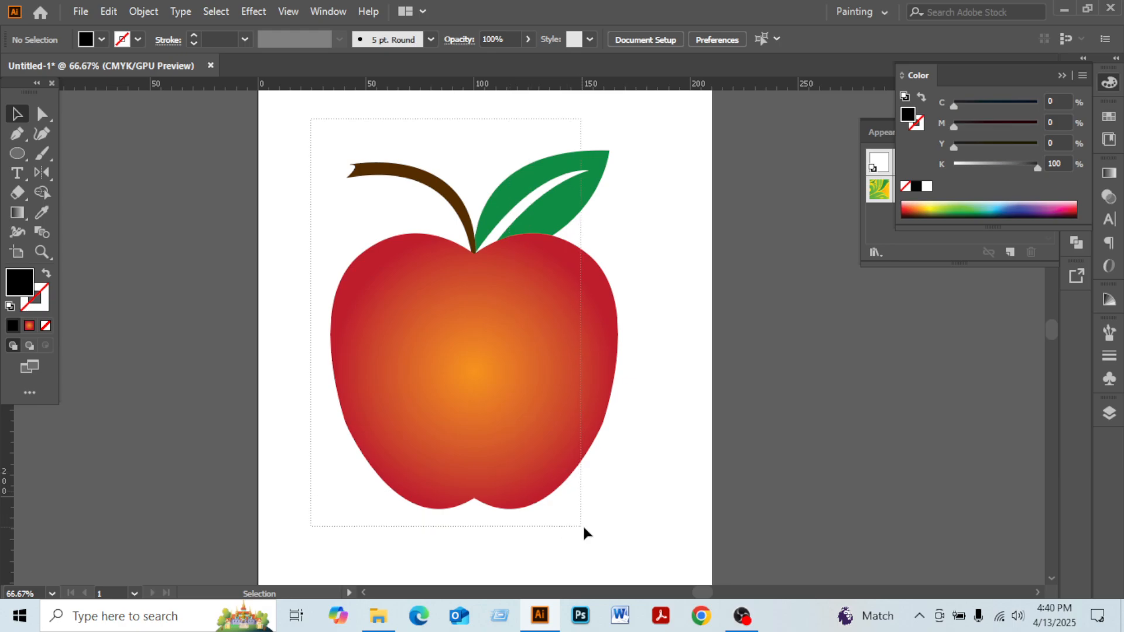
Step: Delete the existing apple artwork, including its stem and leaf, from the artboard
click(695, 455)
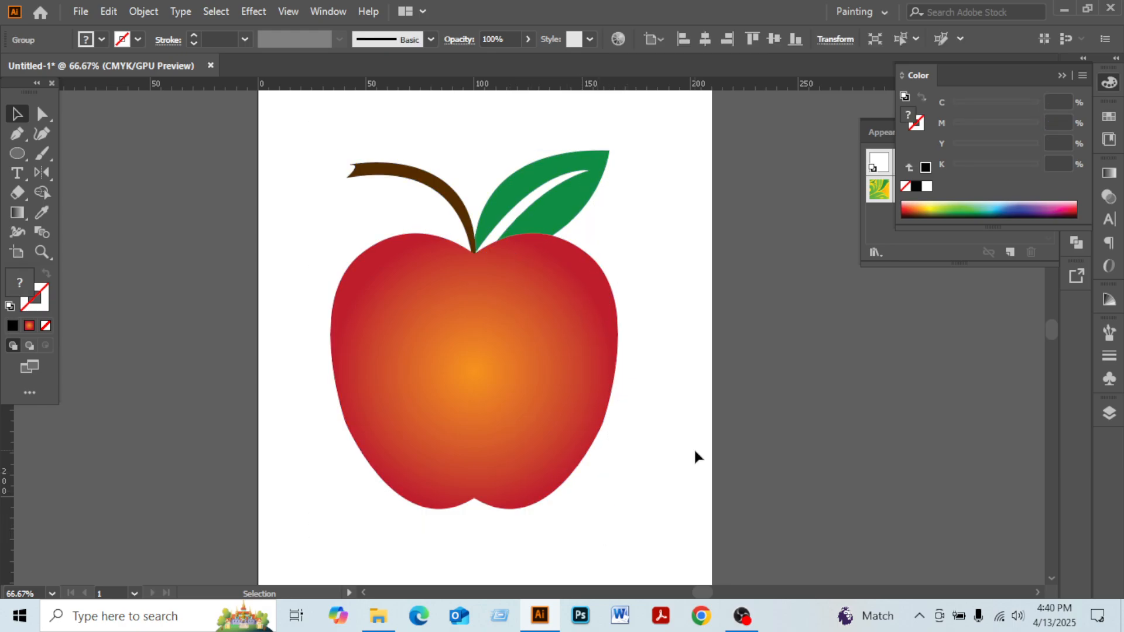
click(562, 325)
key(Delete)
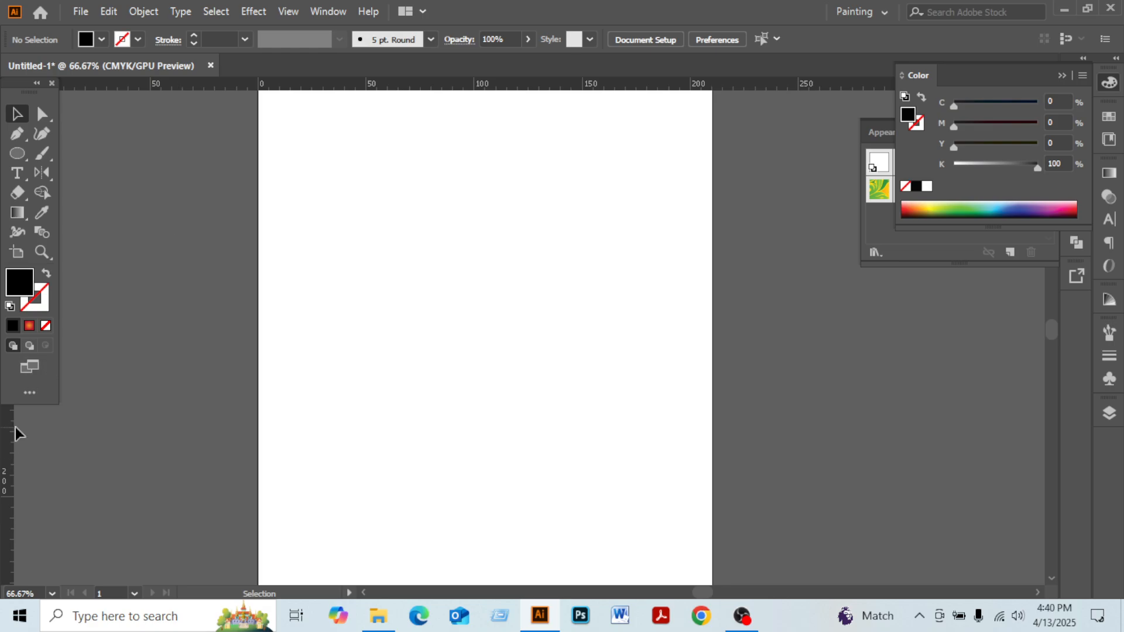
Step: Place a vertical guide at about 102 mm and draw the right half of an apple outline against it with the Pen tool
drag(9, 451, 478, 301)
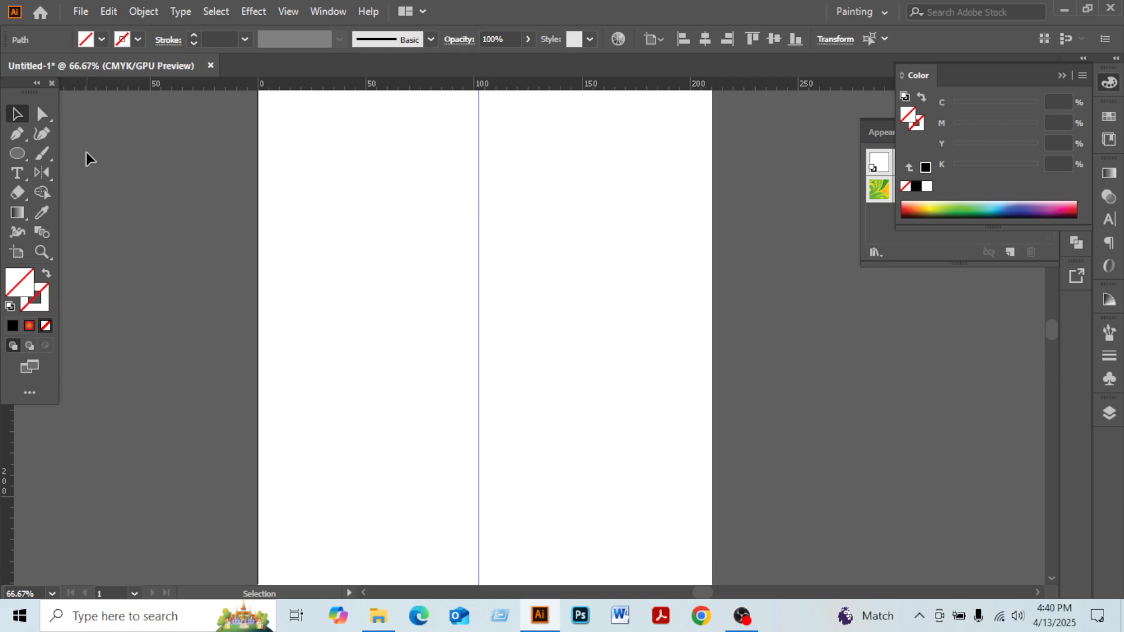
click(15, 137)
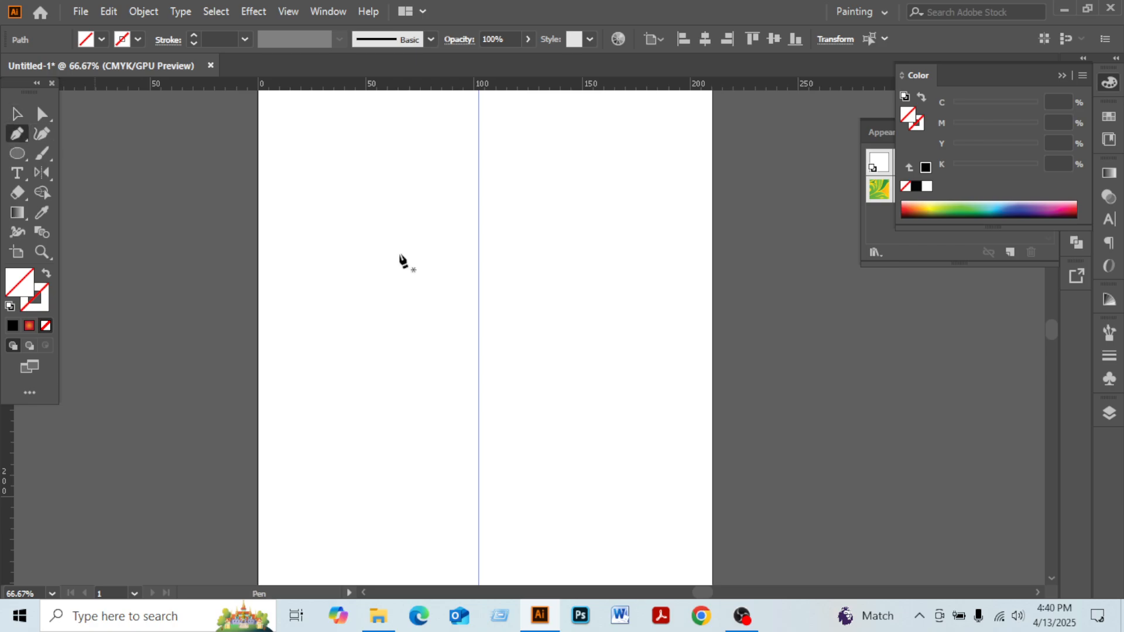
click(478, 201)
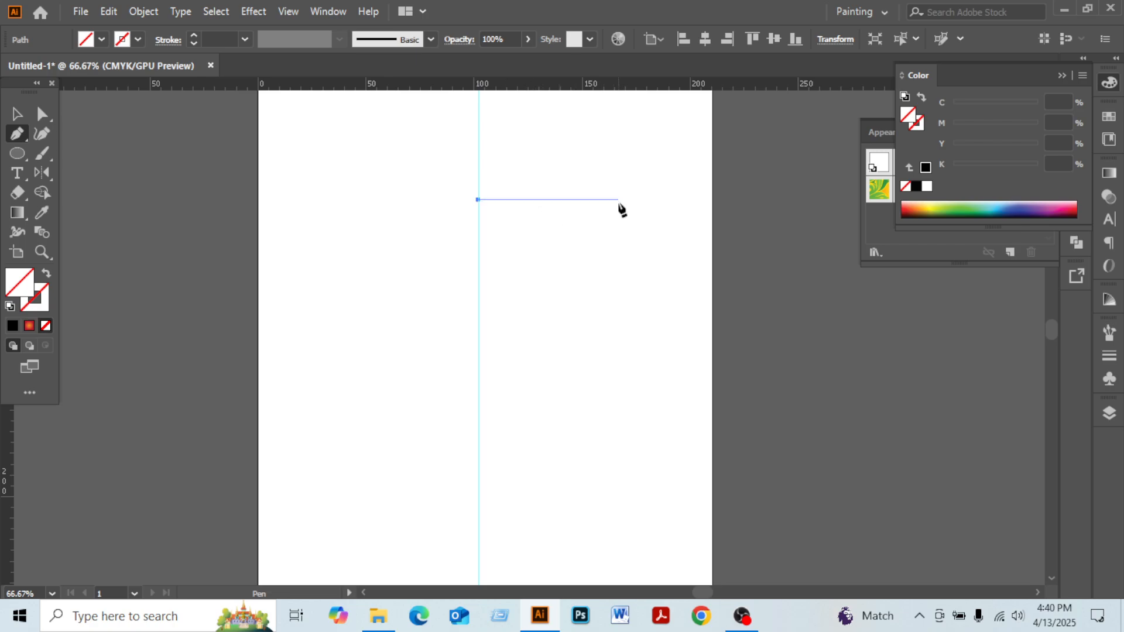
drag(619, 200, 692, 268)
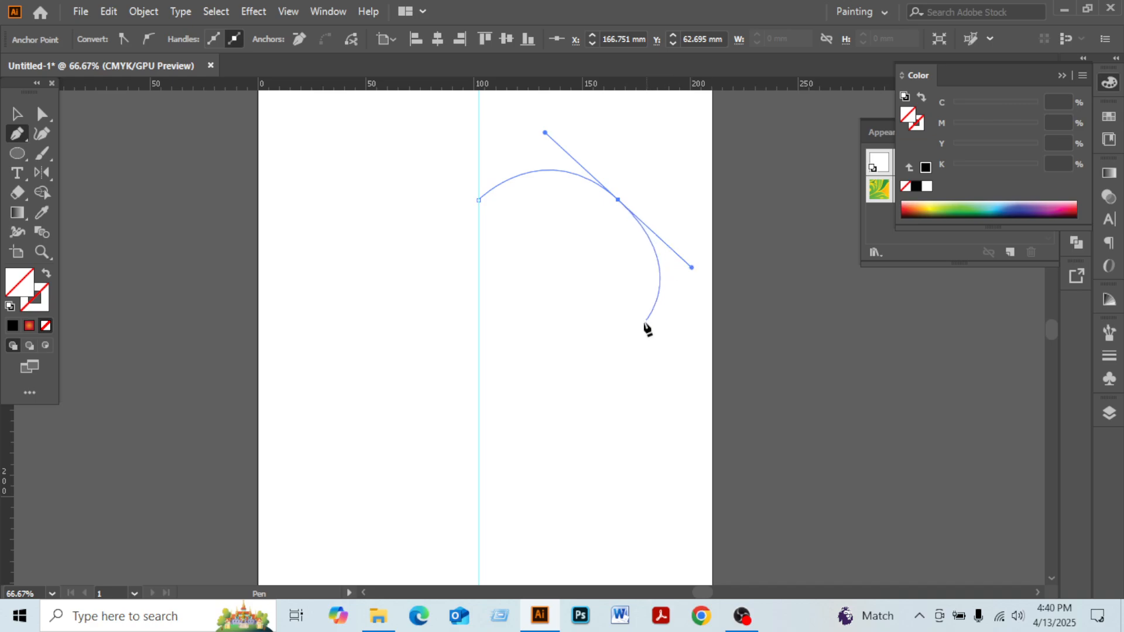
click(610, 396)
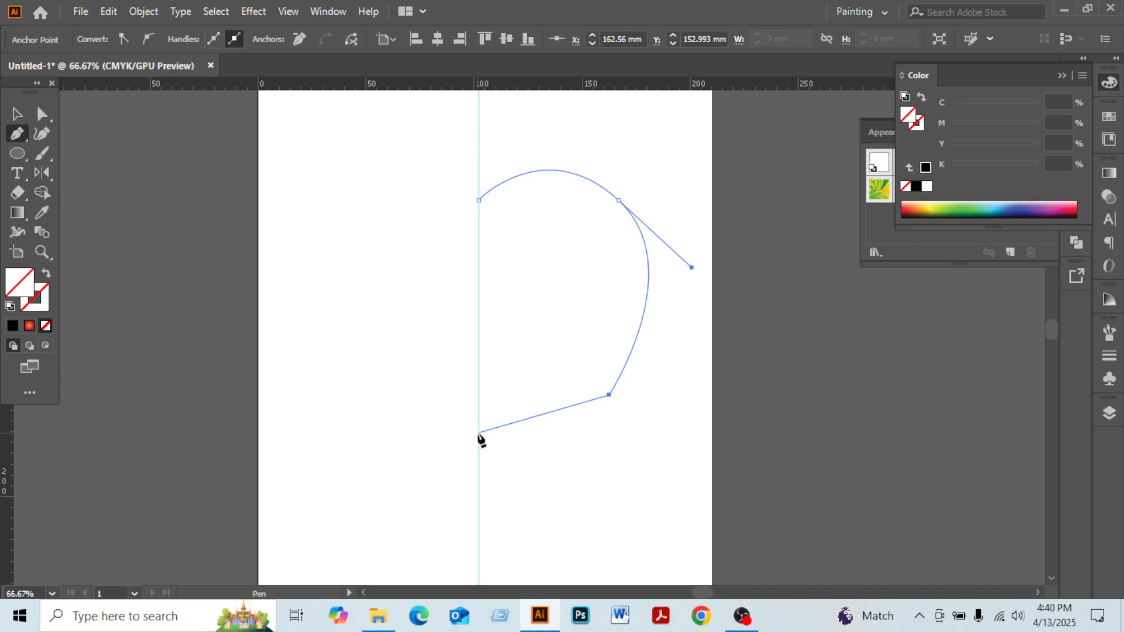
drag(479, 434, 402, 382)
click(16, 114)
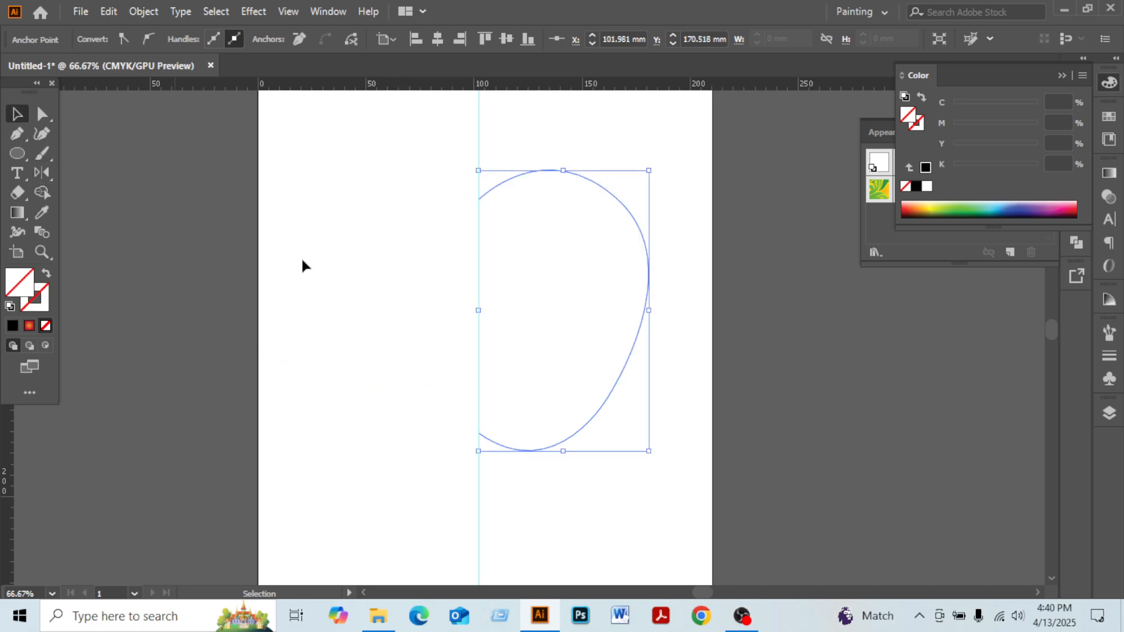
Step: Give the half-apple path a black 1 pt stroke
click(556, 136)
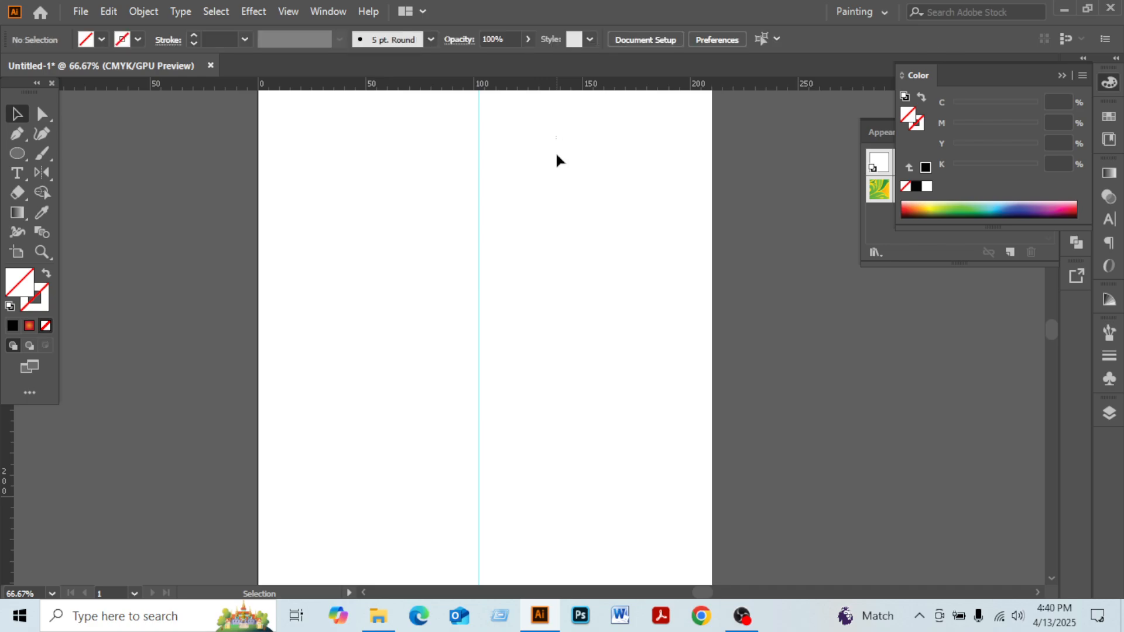
drag(557, 153, 575, 248)
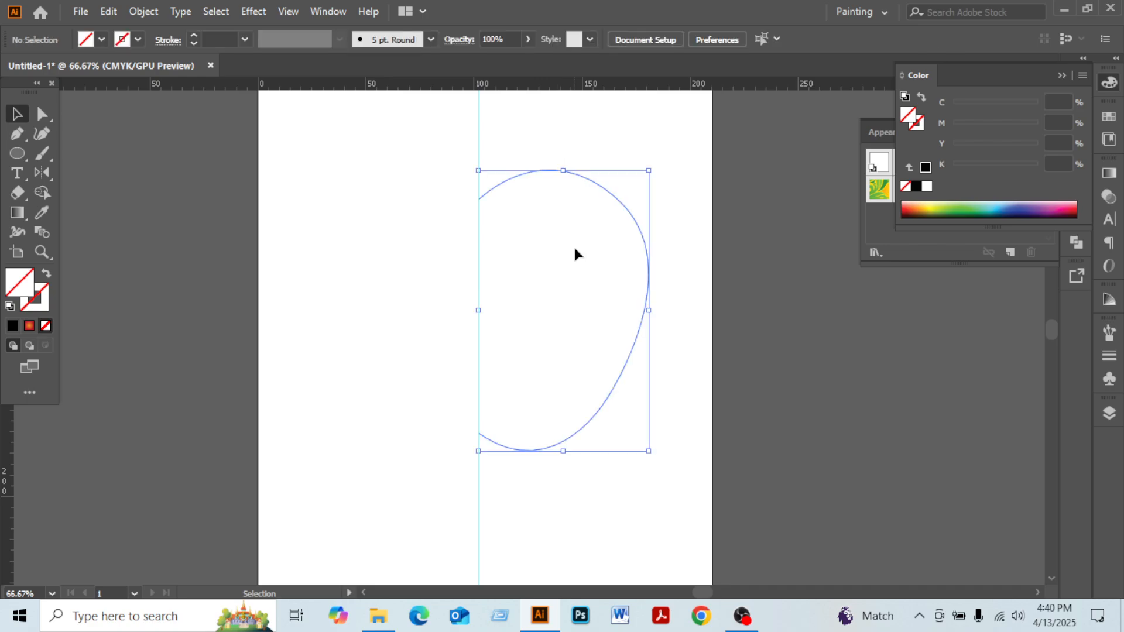
click(41, 299)
click(553, 129)
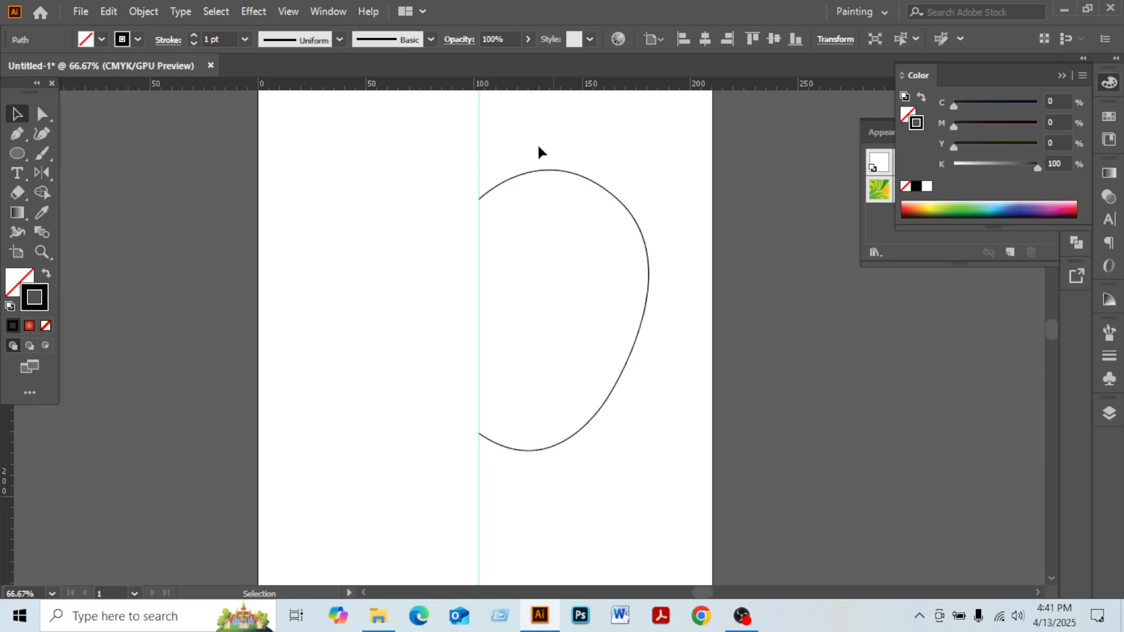
Step: Reflect a copy of the half-apple path across the vertical guide to form the other half
key(ctrl+a)
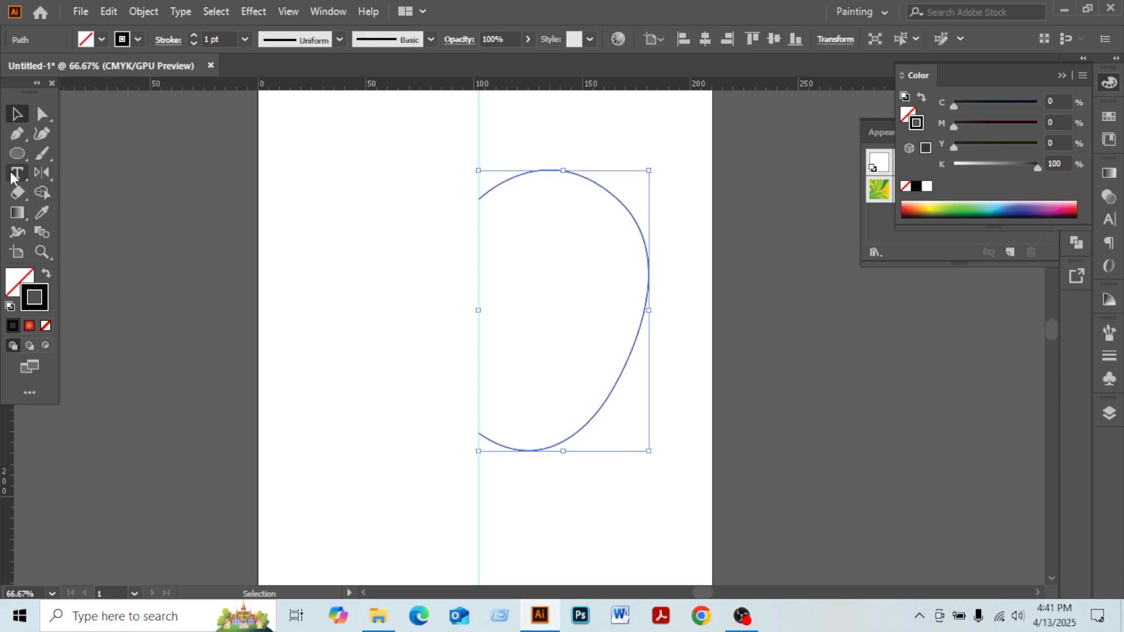
click(45, 172)
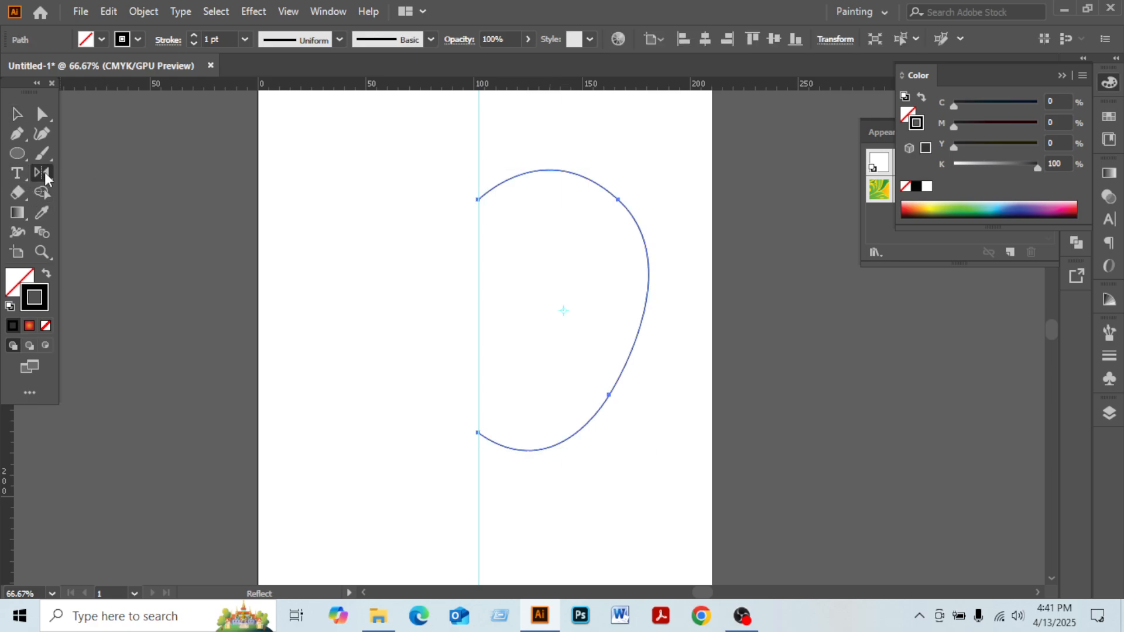
click(478, 200)
drag(479, 436, 196, 259)
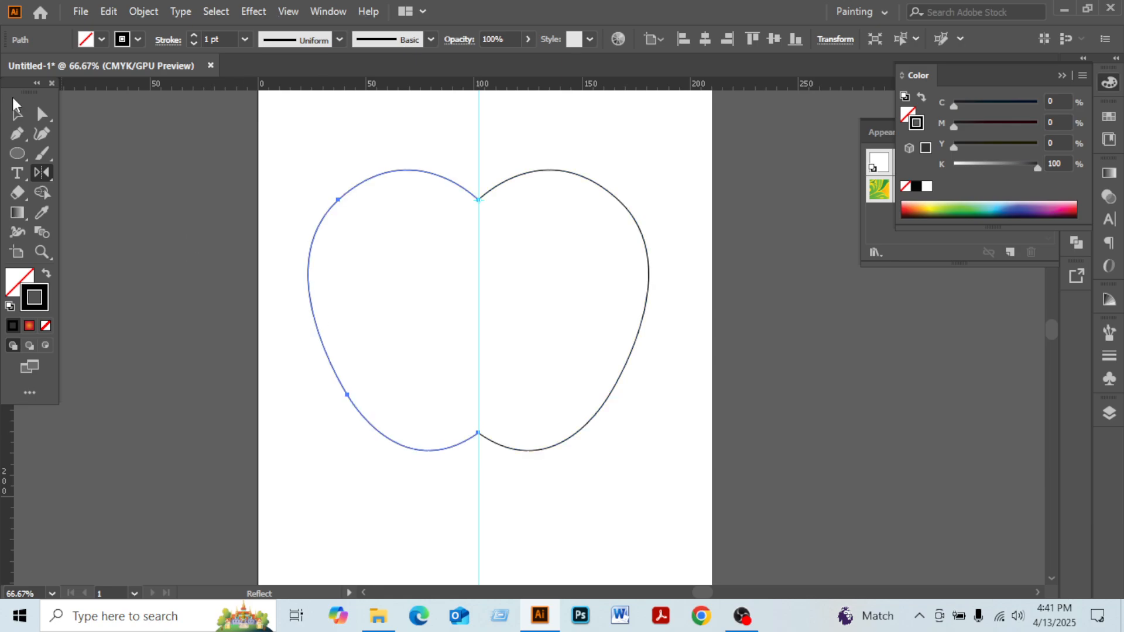
key(v)
click(446, 155)
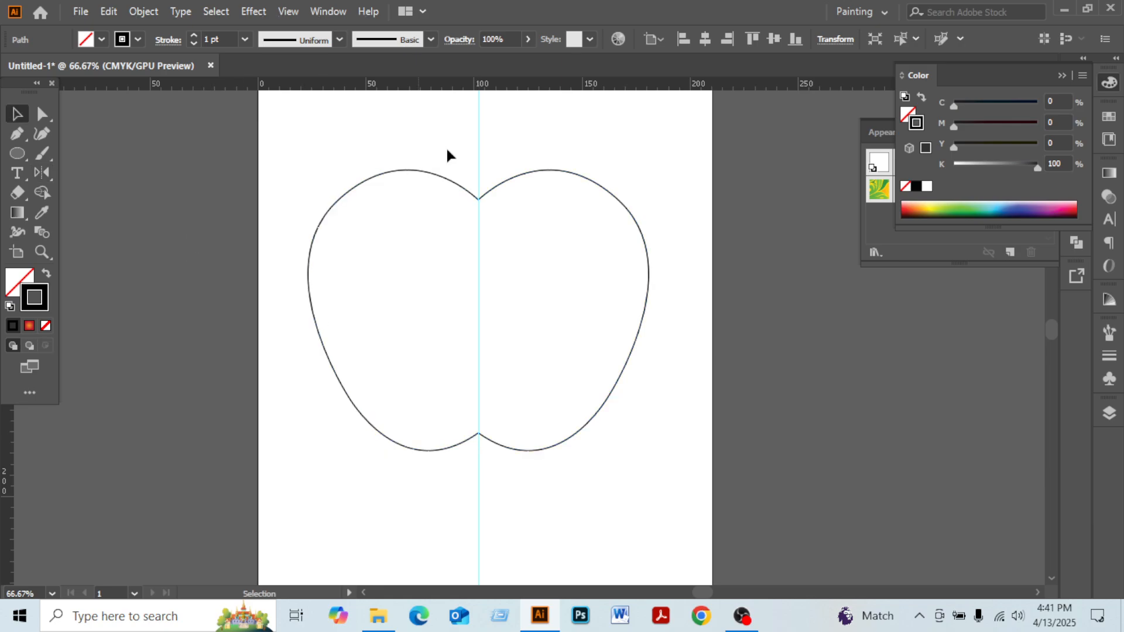
Step: Delete the vertical guide running through the apple's centre
key(ctrl+z)
drag(461, 114, 503, 133)
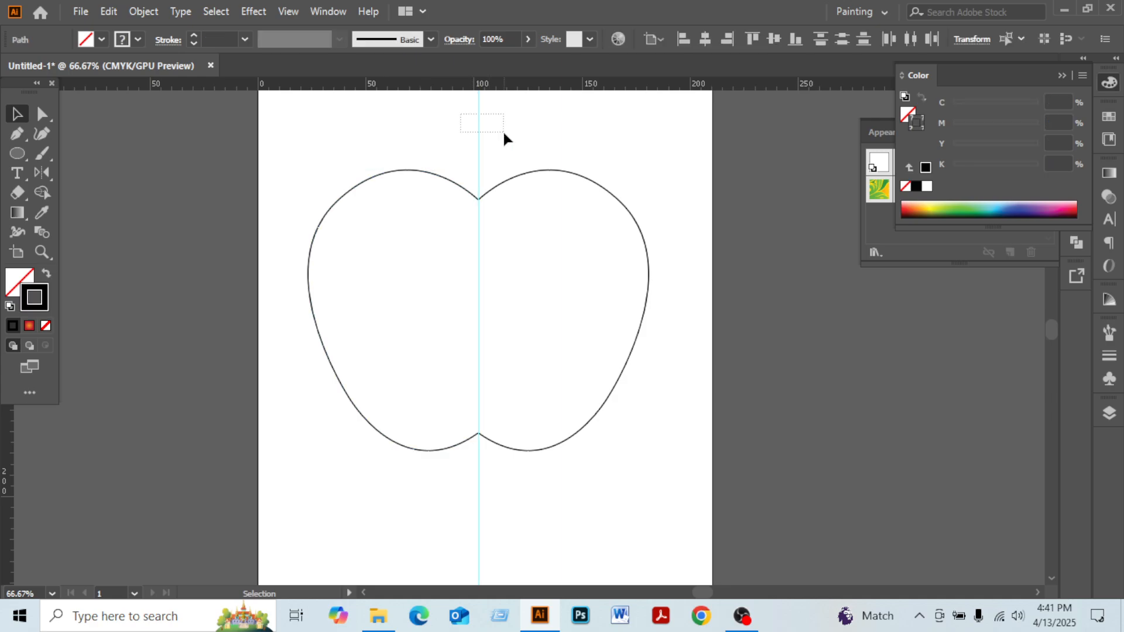
key(Delete)
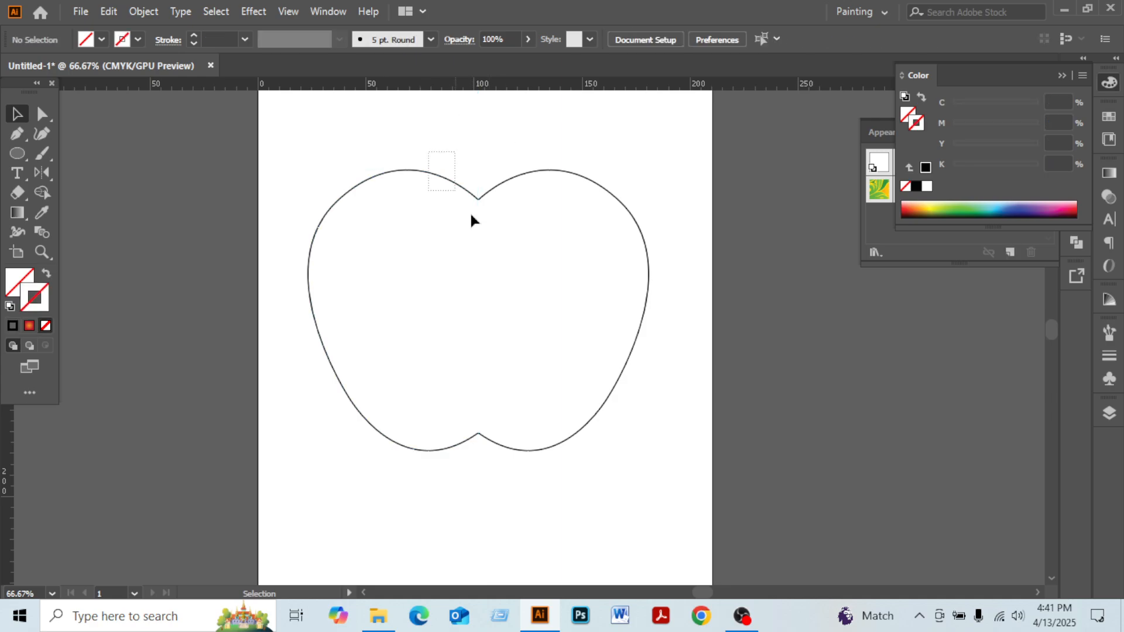
Step: Join the two apple halves into one path
key(ctrl+a)
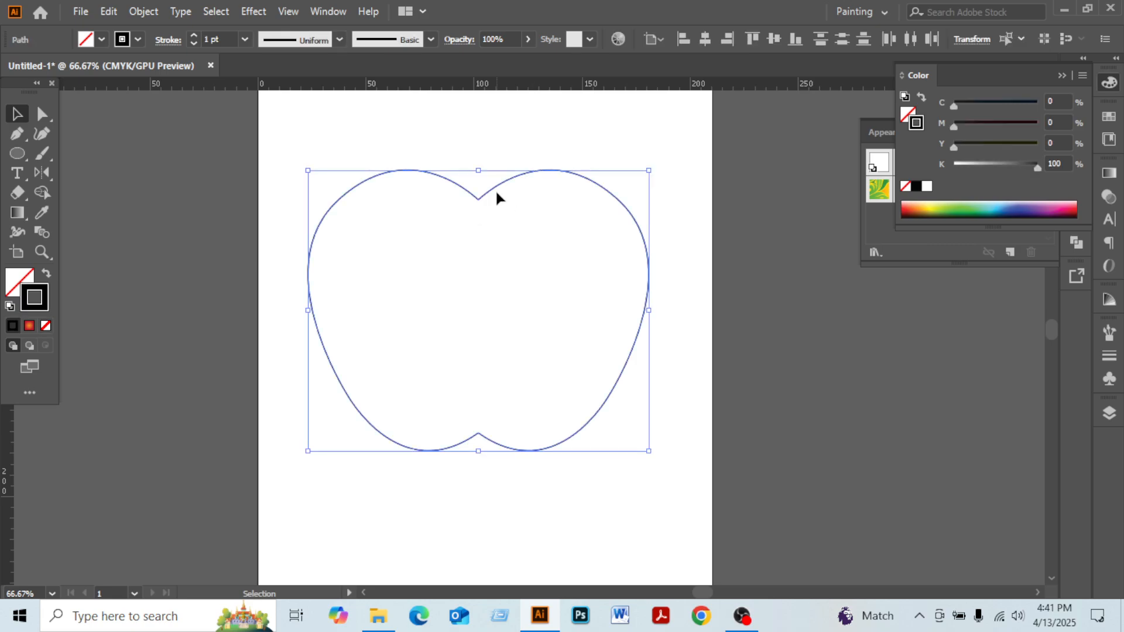
right_click(496, 197)
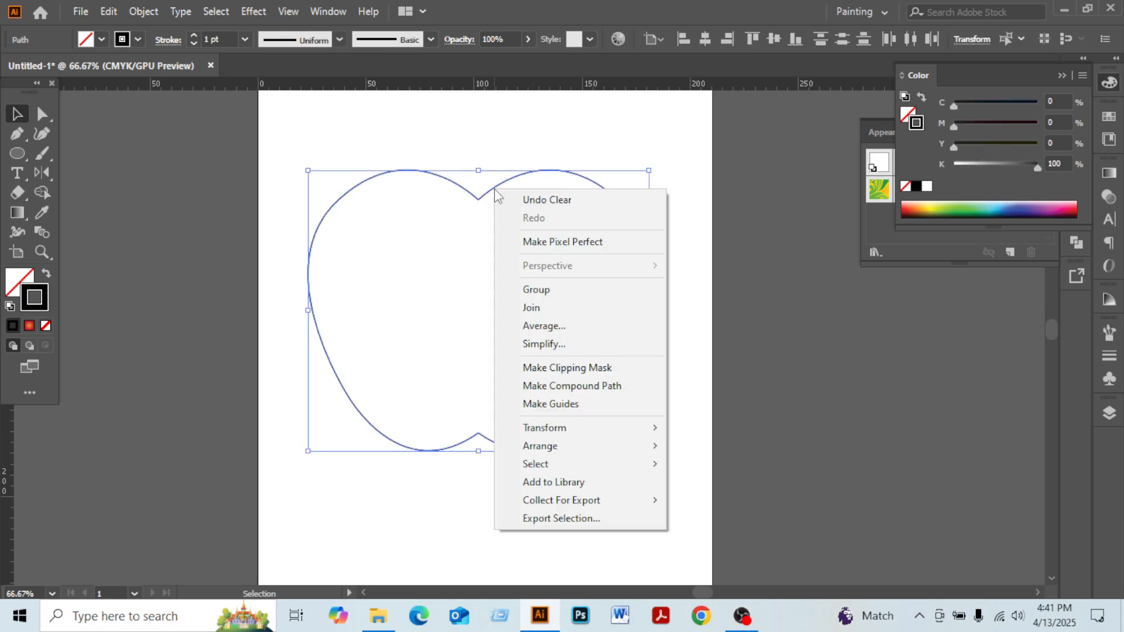
click(534, 308)
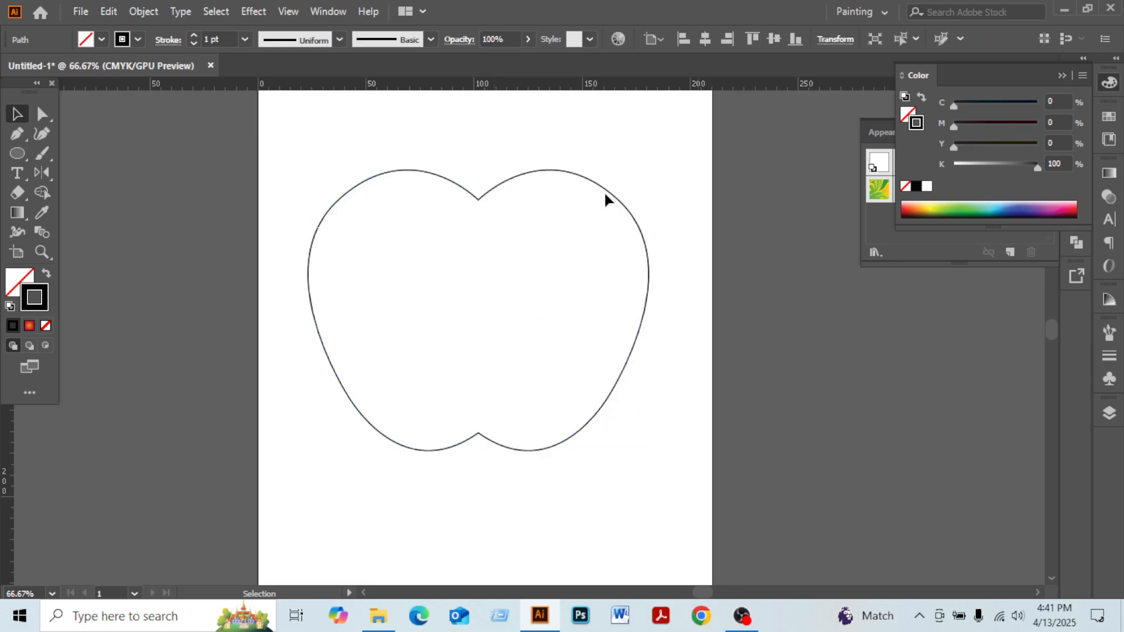
Step: Remove the apple's stroke, fill it with the orange-to-red radial gradient, and move it lower on the artboard
drag(414, 138, 527, 288)
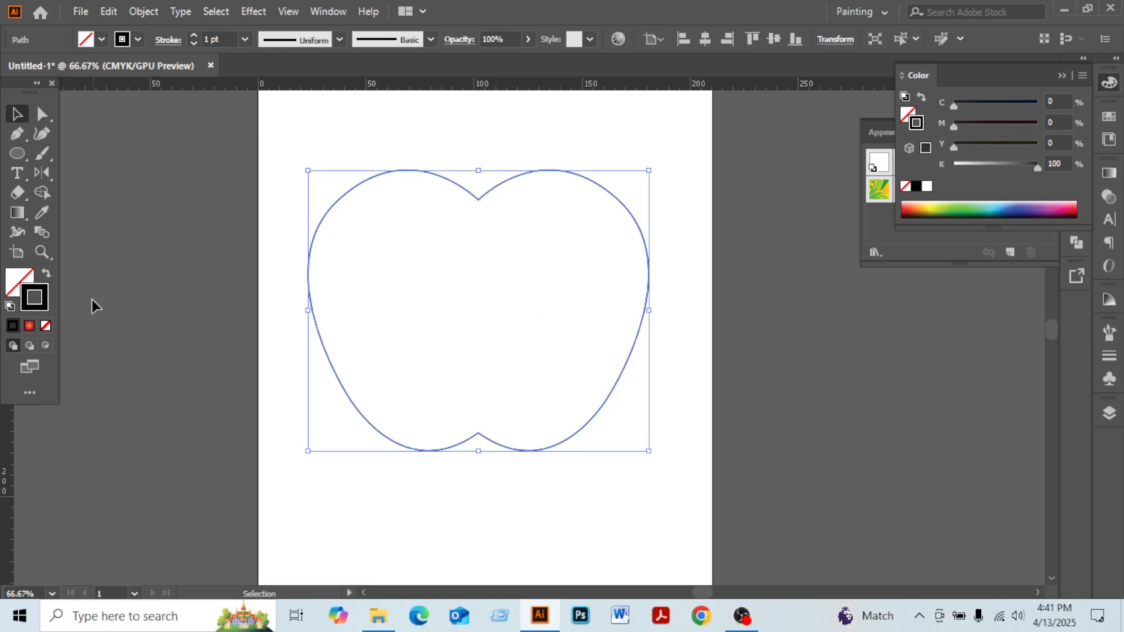
click(47, 326)
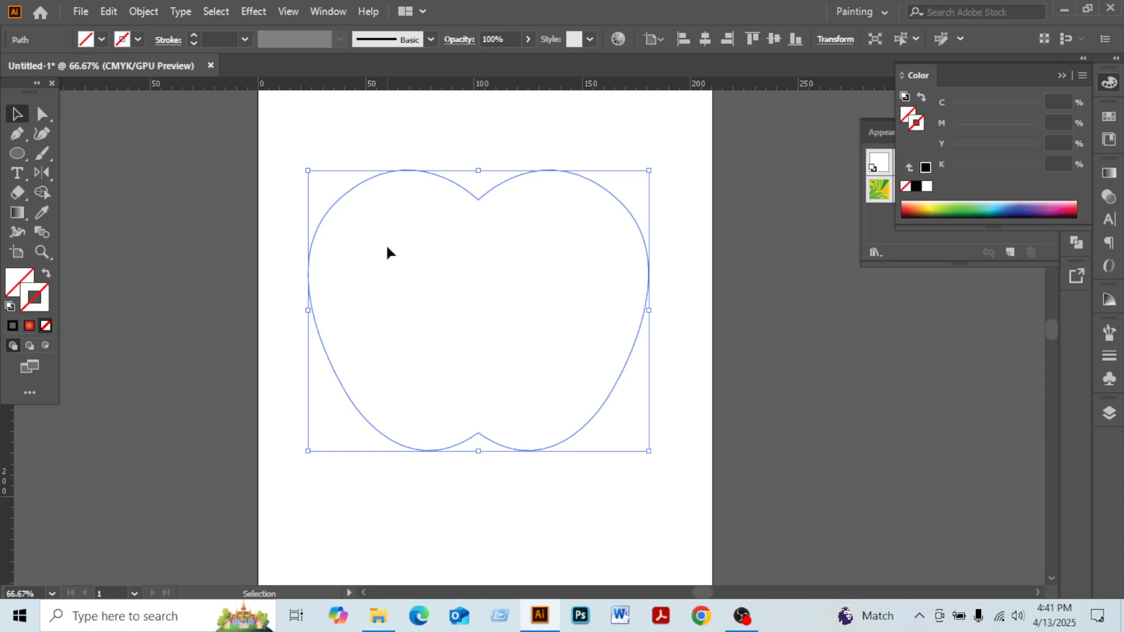
click(19, 281)
click(28, 327)
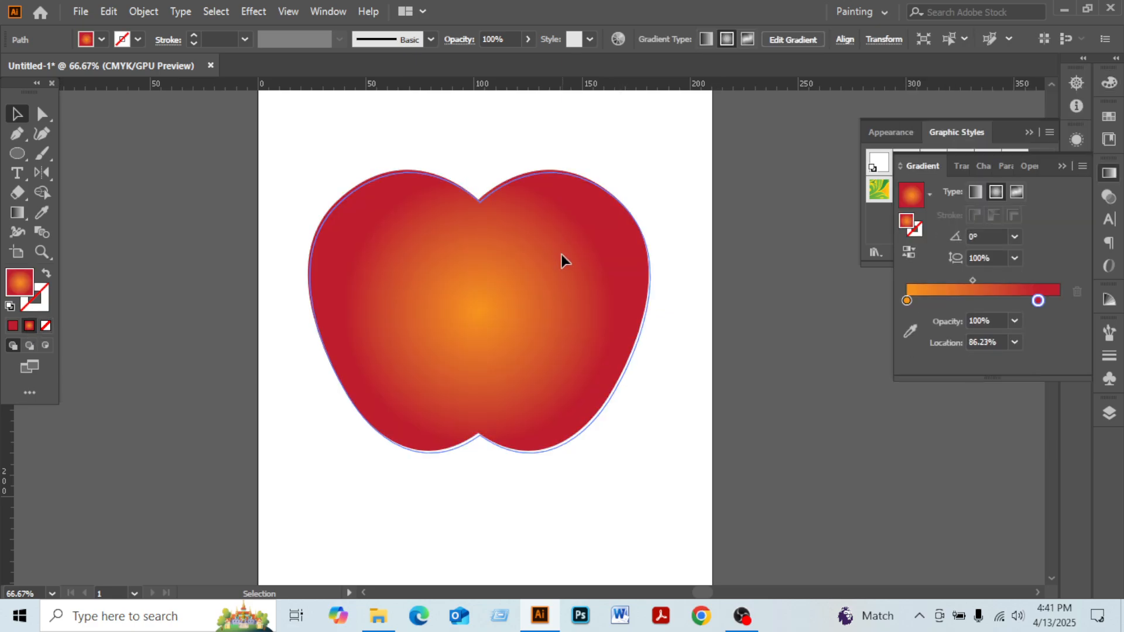
drag(561, 254, 573, 343)
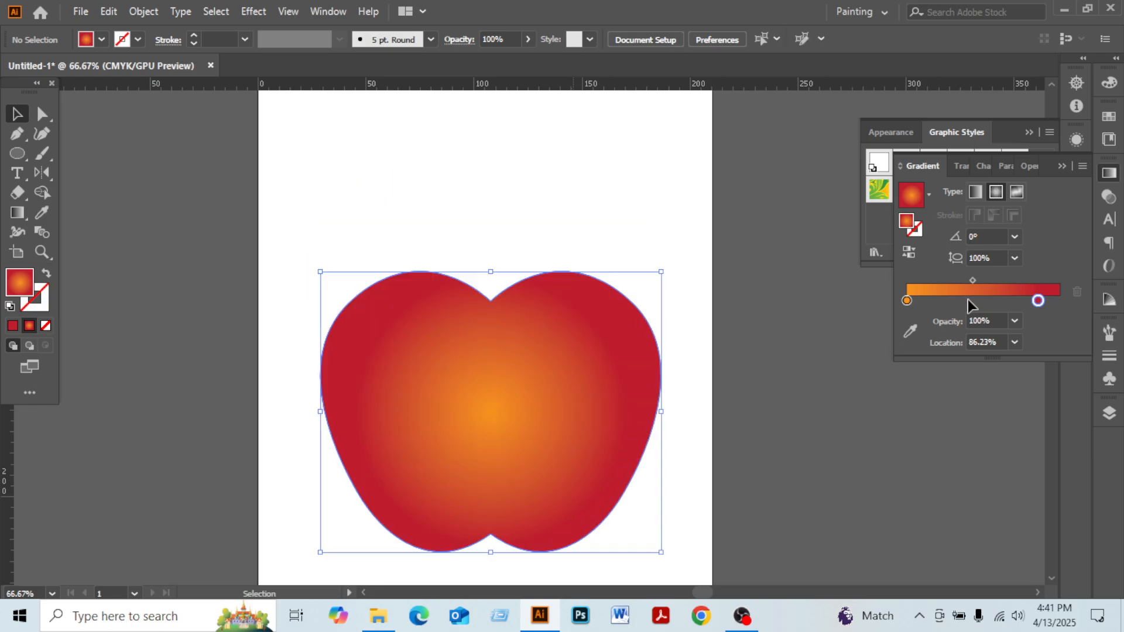
Step: Set the red gradient stop's location to 69.31%, try the linear type, and return the gradient to radial
drag(1038, 320, 1068, 327)
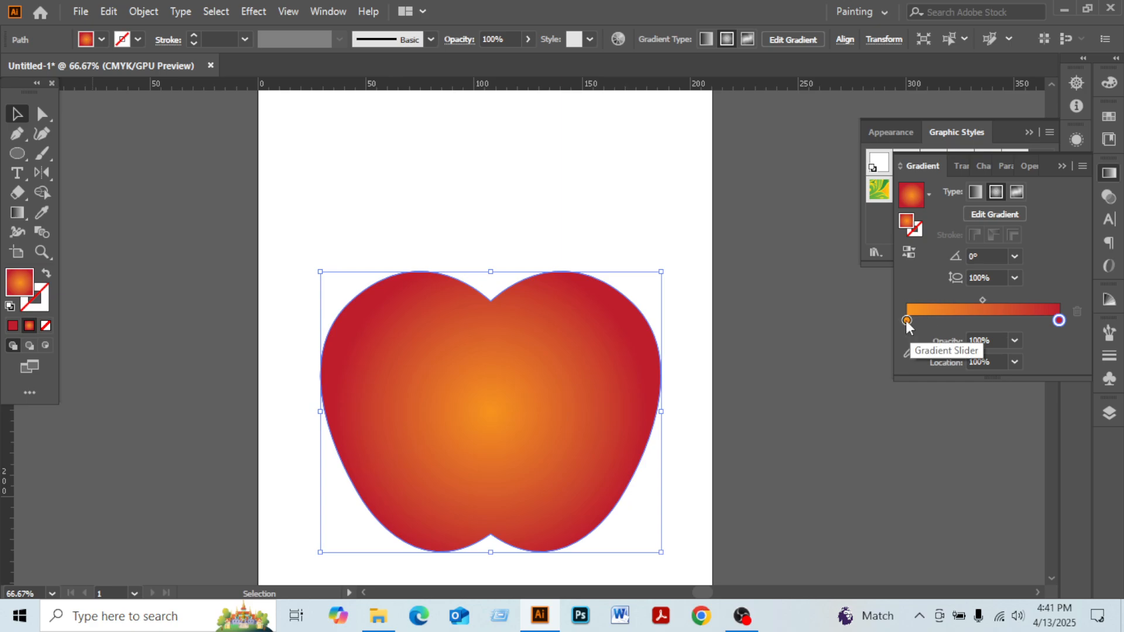
drag(1059, 321, 1011, 331)
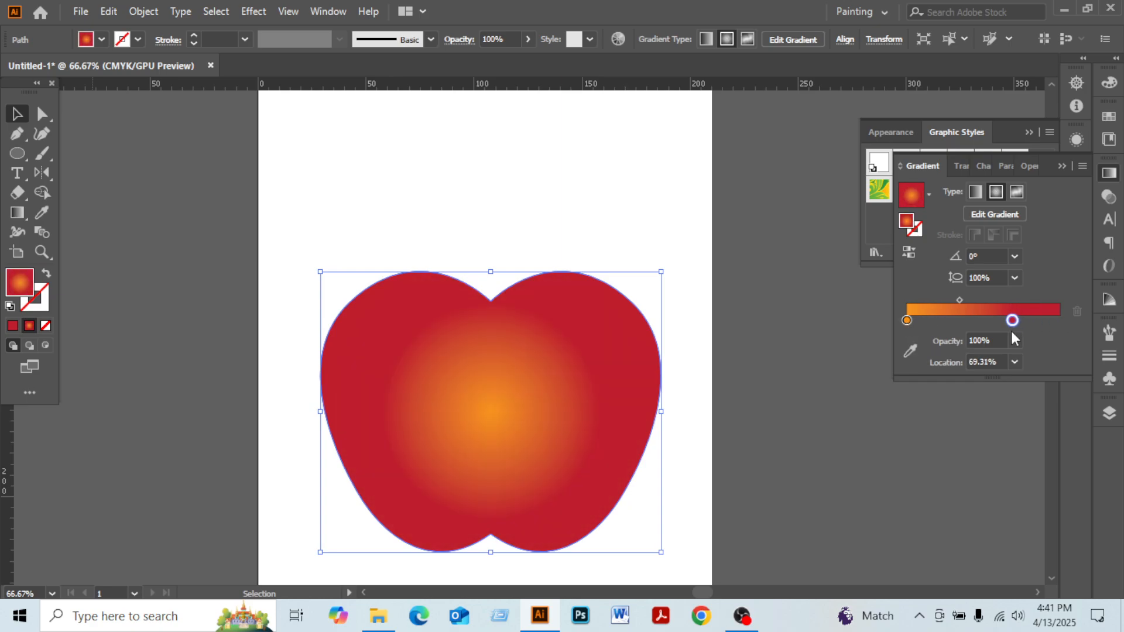
click(976, 192)
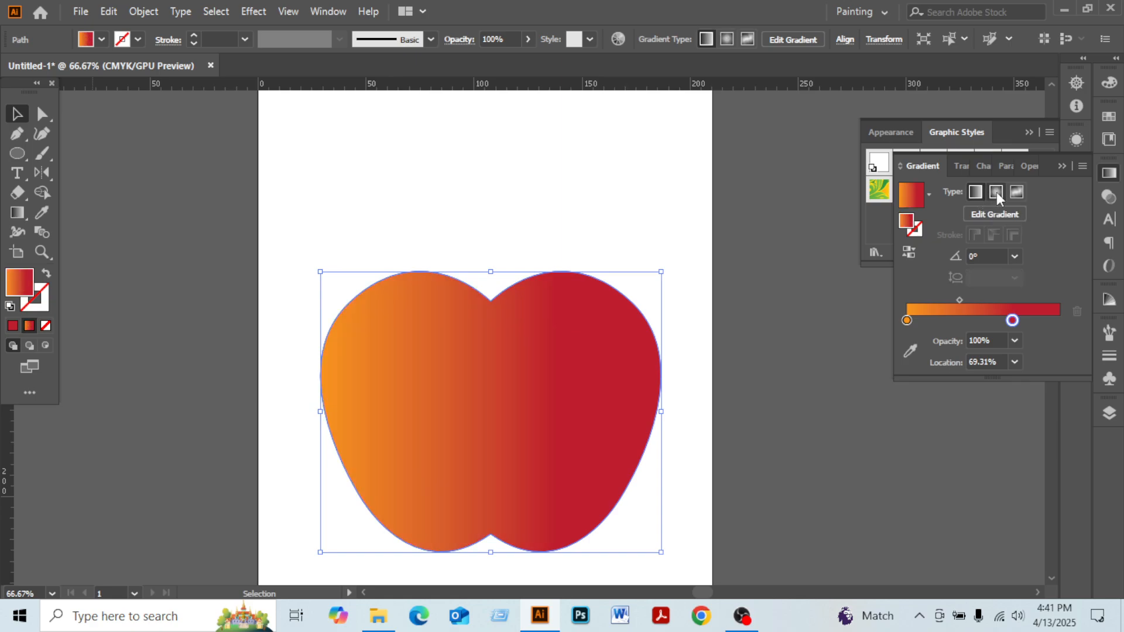
click(997, 192)
Step: Move the apple slightly up on the artboard and deselect it
drag(521, 439, 494, 387)
click(572, 202)
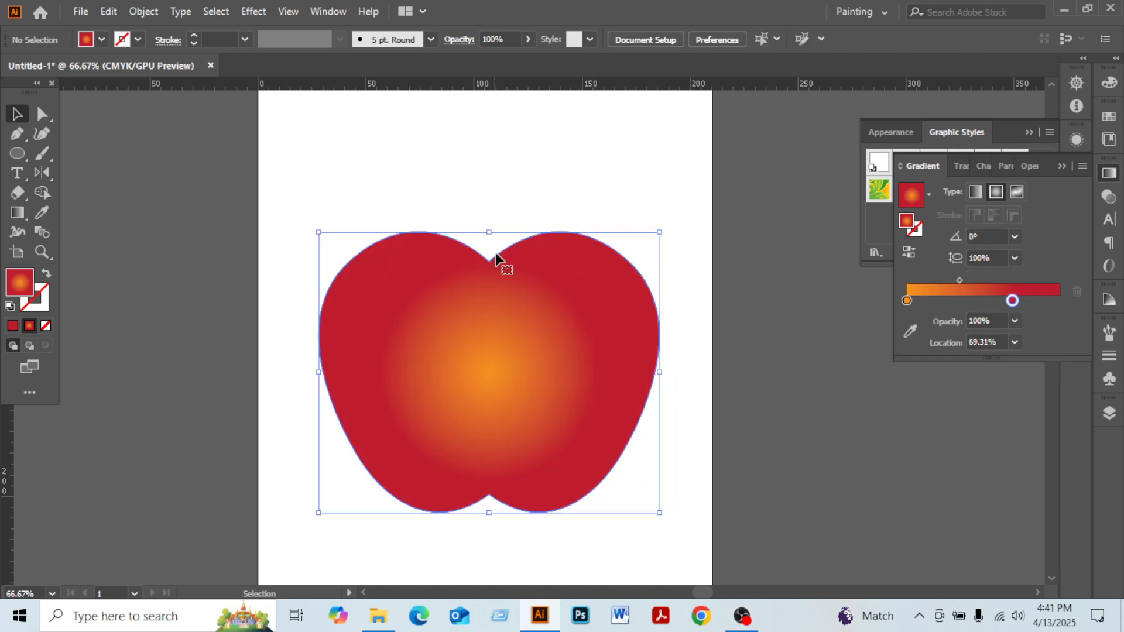
click(499, 187)
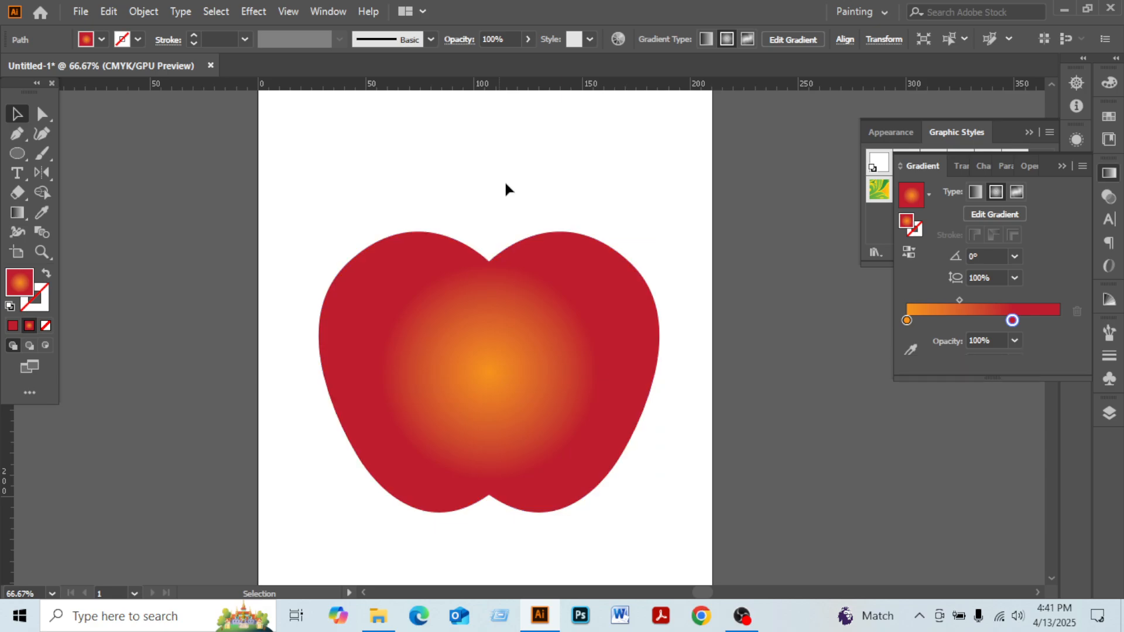
Step: Set the Pen tool's fill to a solid dark green of C 87.06, M 20.78, Y 100, K 58
click(18, 135)
click(13, 325)
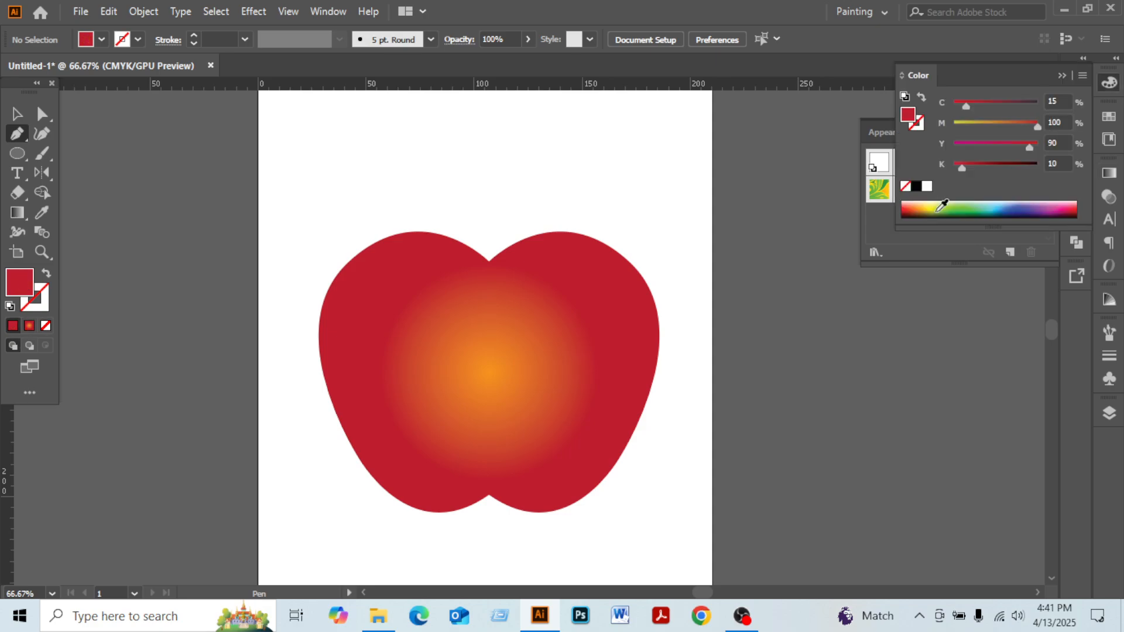
click(975, 210)
drag(982, 165, 1004, 167)
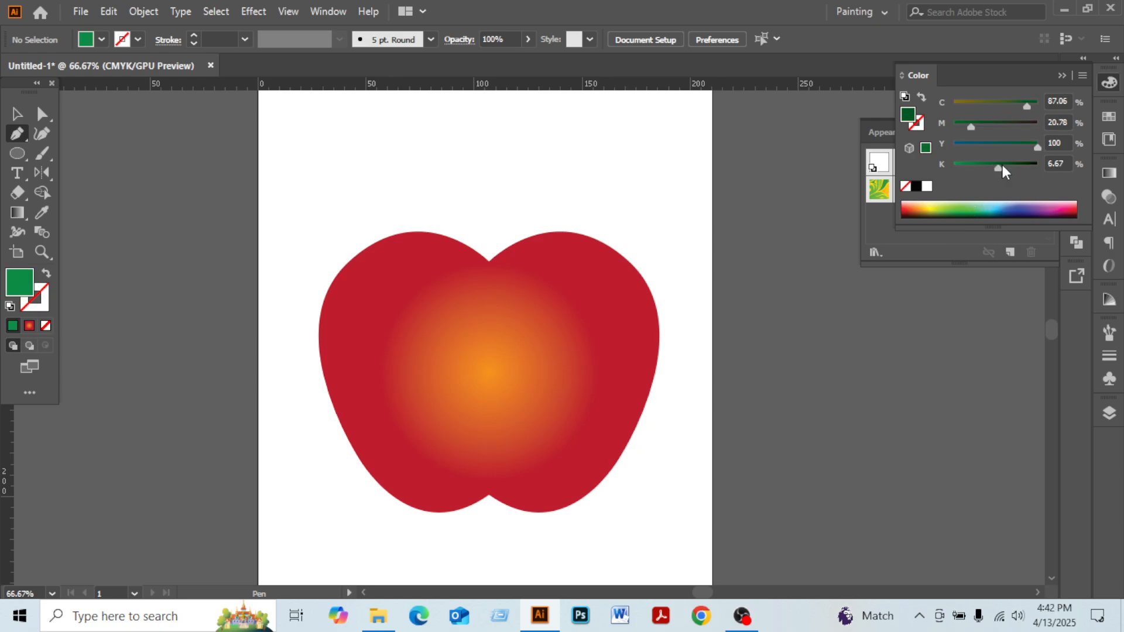
Step: Draw a closed, curved stem with the Pen tool, arching from the apple's top notch up to a short blunt end on the left
click(492, 278)
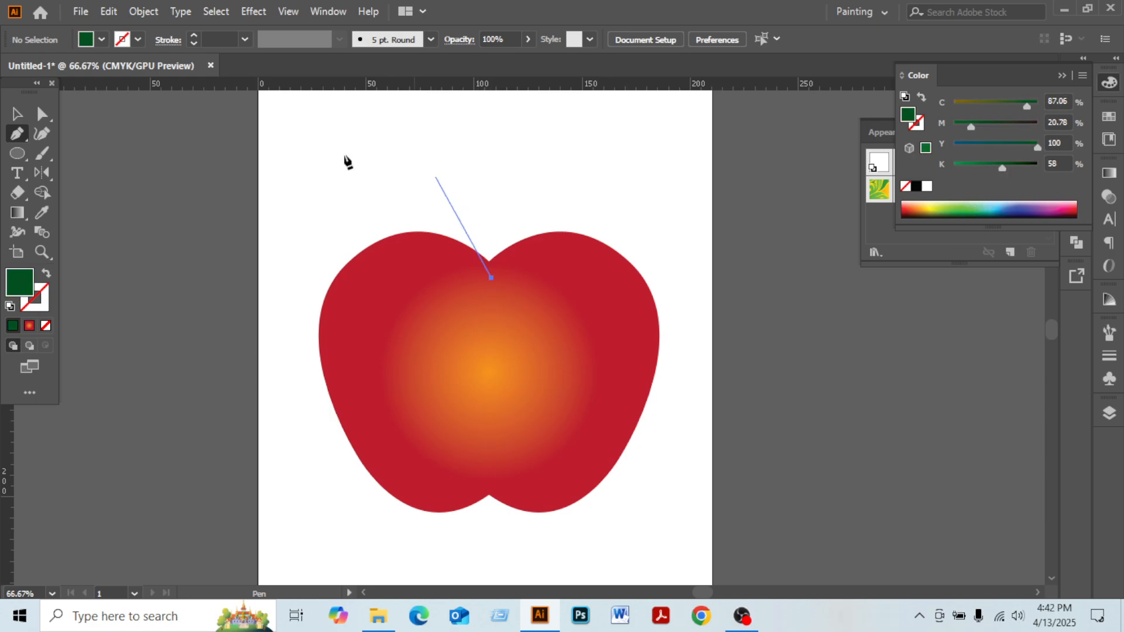
click(345, 193)
drag(327, 184, 218, 285)
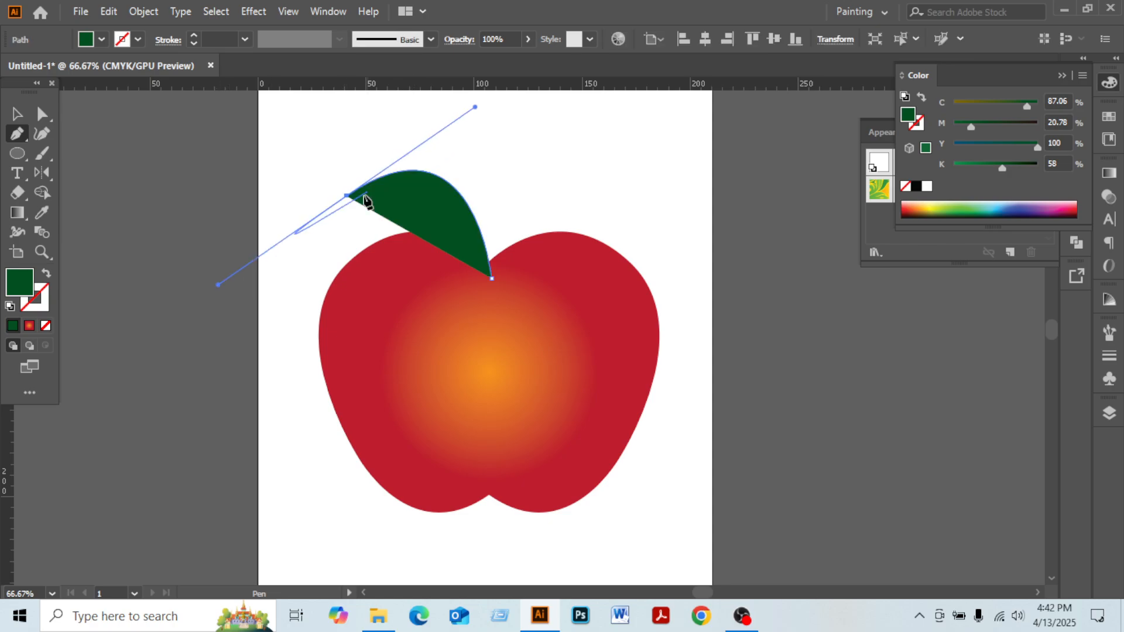
click(347, 197)
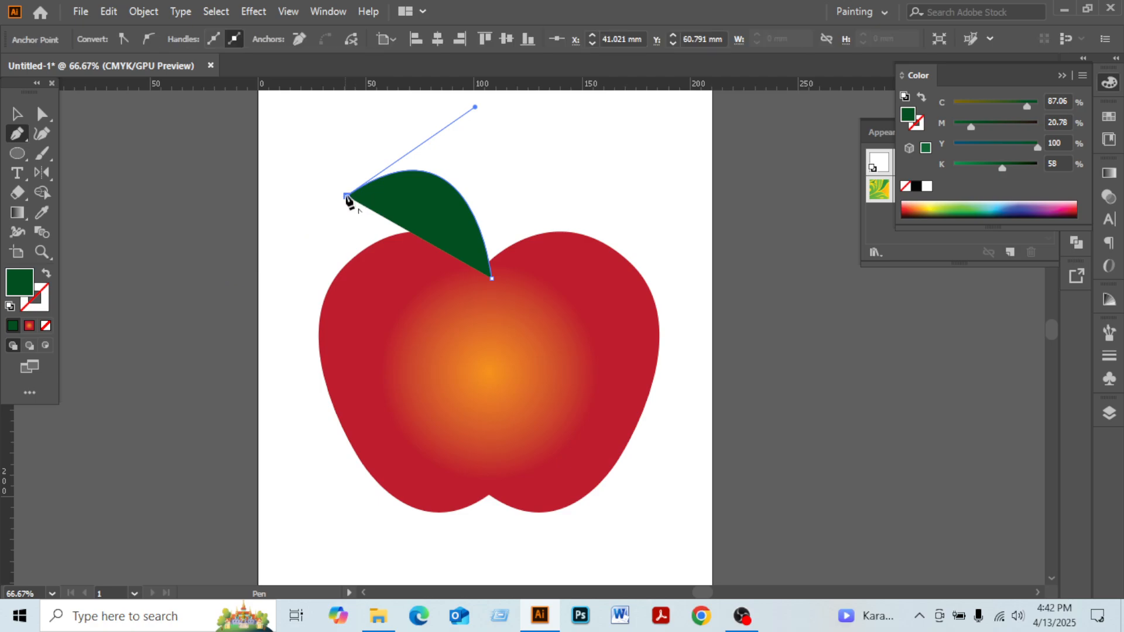
mouse_move(346, 197)
mouse_down()
mouse_move(344, 177)
mouse_move(330, 182)
mouse_up()
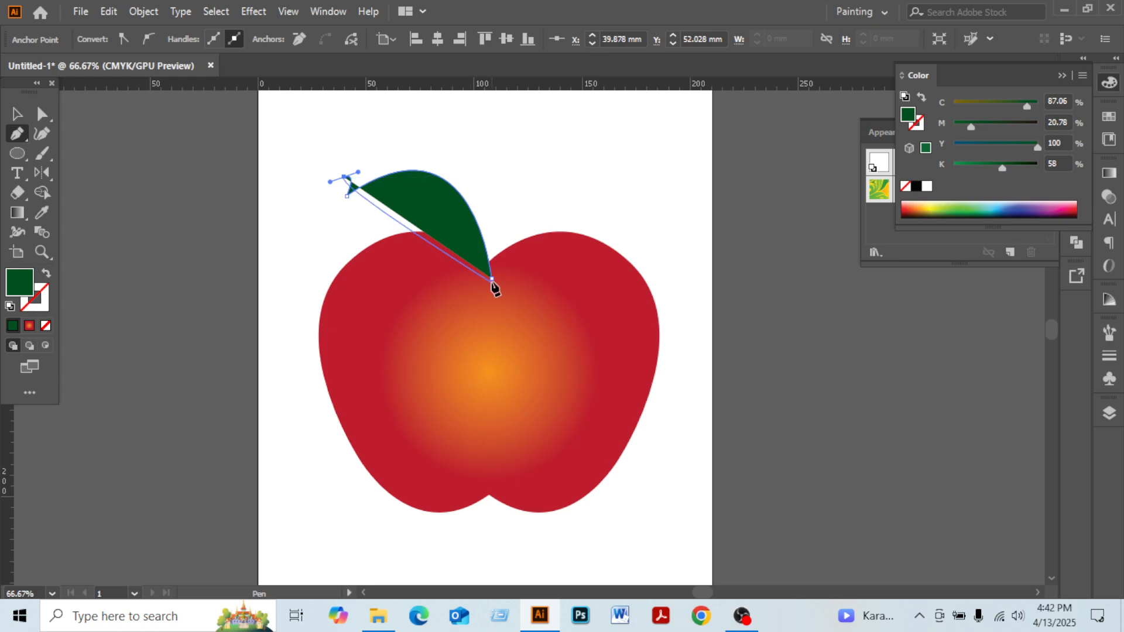
drag(492, 280, 488, 475)
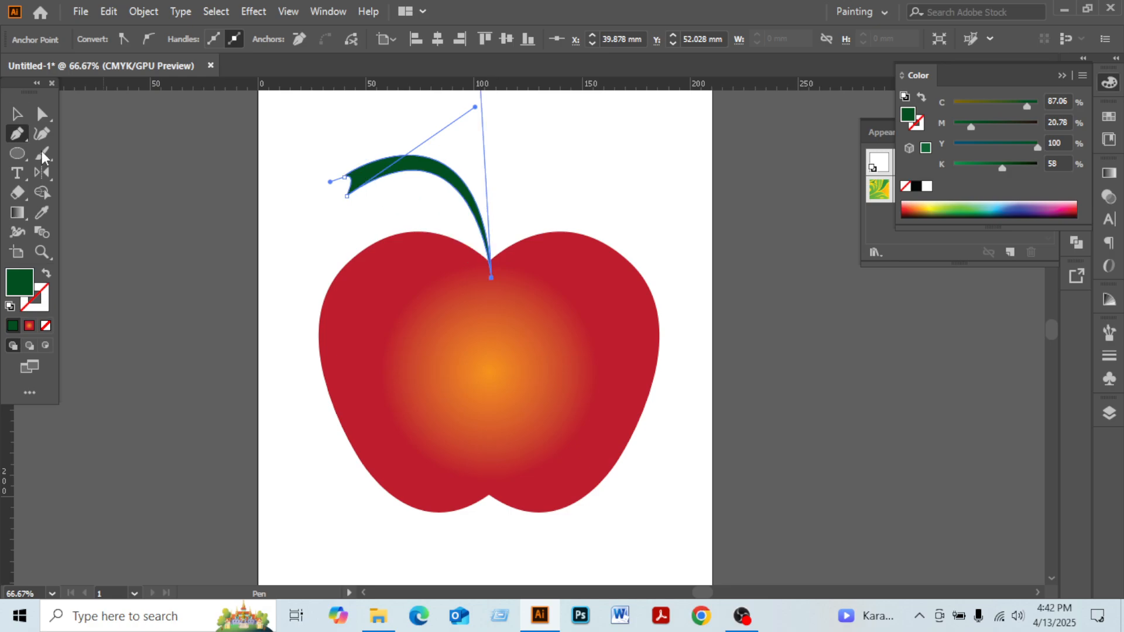
Step: Move the stem slightly down so its pointed end sits in the apple's top notch, and deselect it
click(17, 113)
click(253, 212)
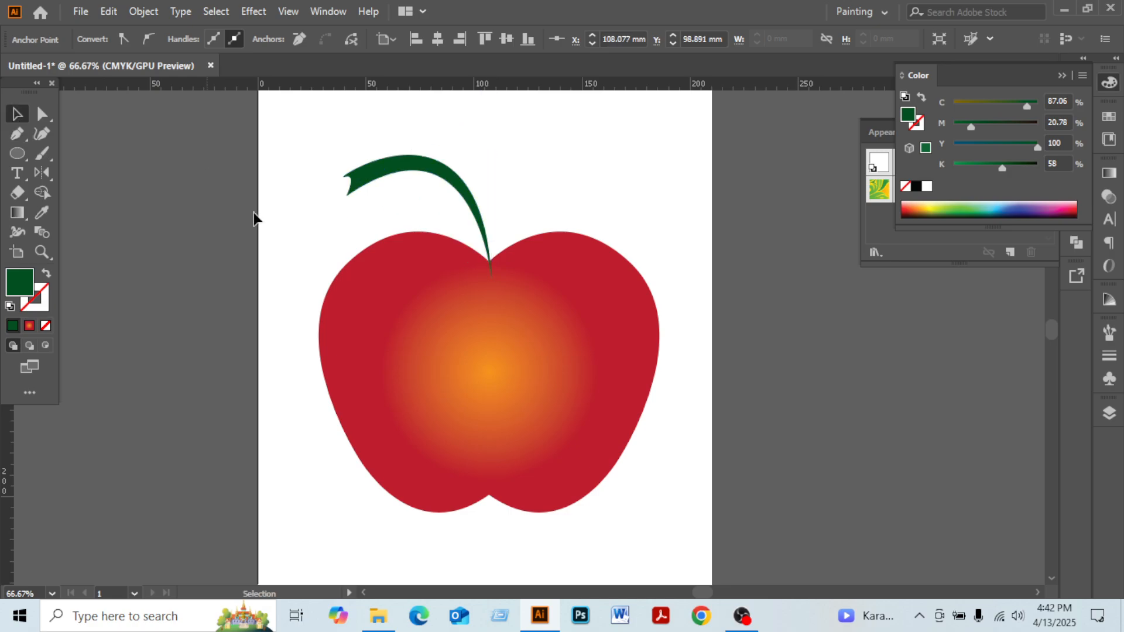
mouse_move(477, 213)
mouse_down()
mouse_move(461, 212)
mouse_move(475, 228)
mouse_up()
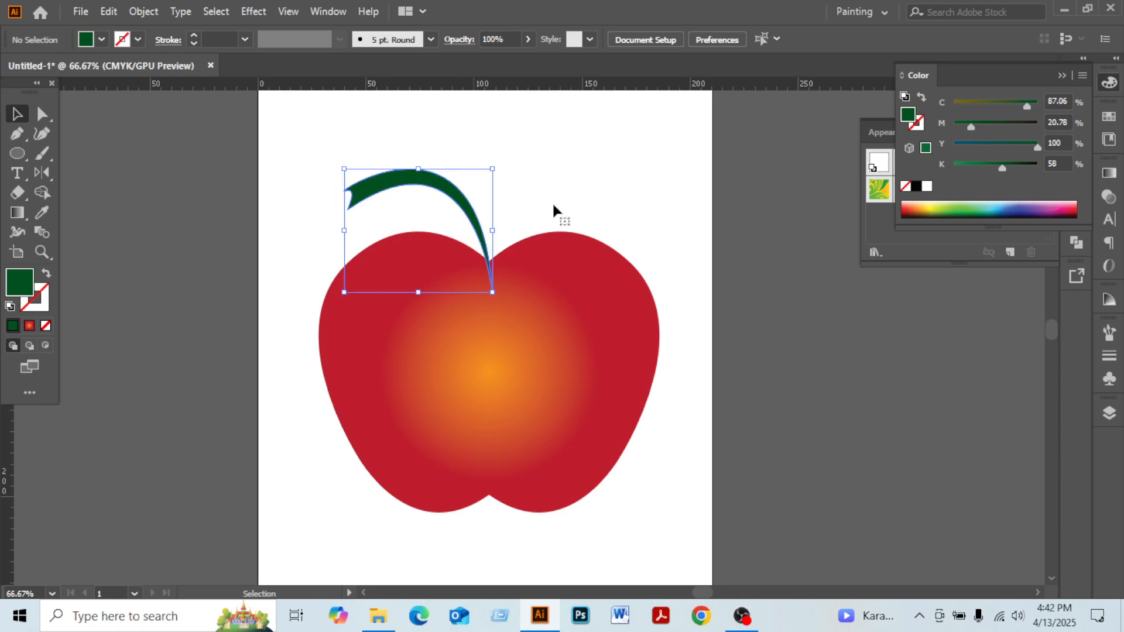
click(595, 184)
Step: Darken the stem's green fill by setting its K value to 86, and deselect it
click(428, 182)
drag(1003, 167, 1026, 167)
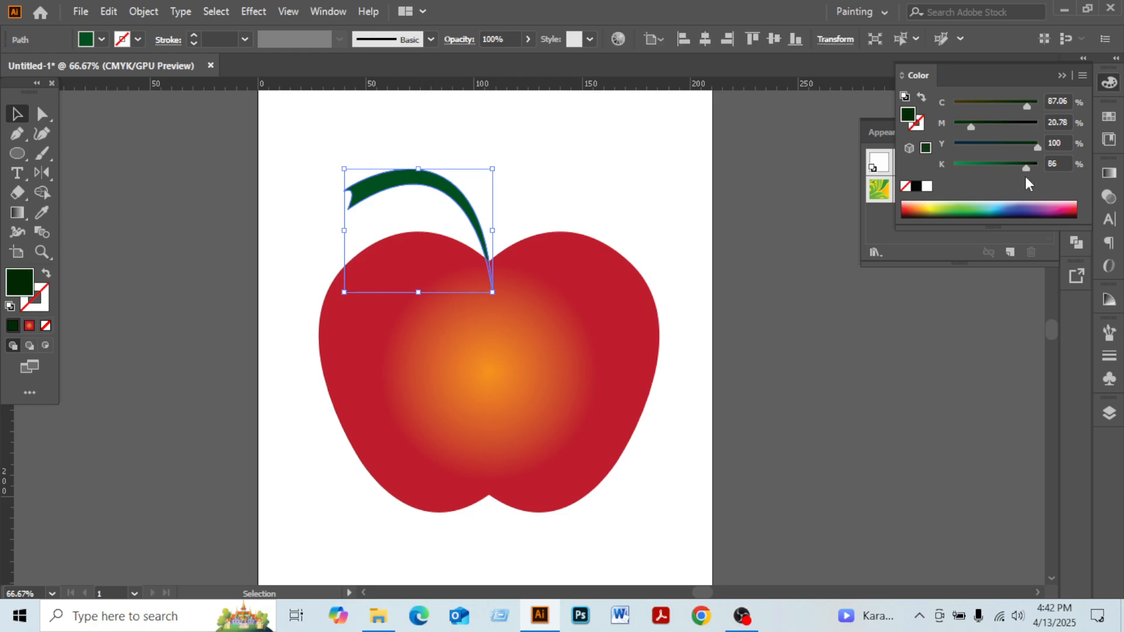
click(173, 207)
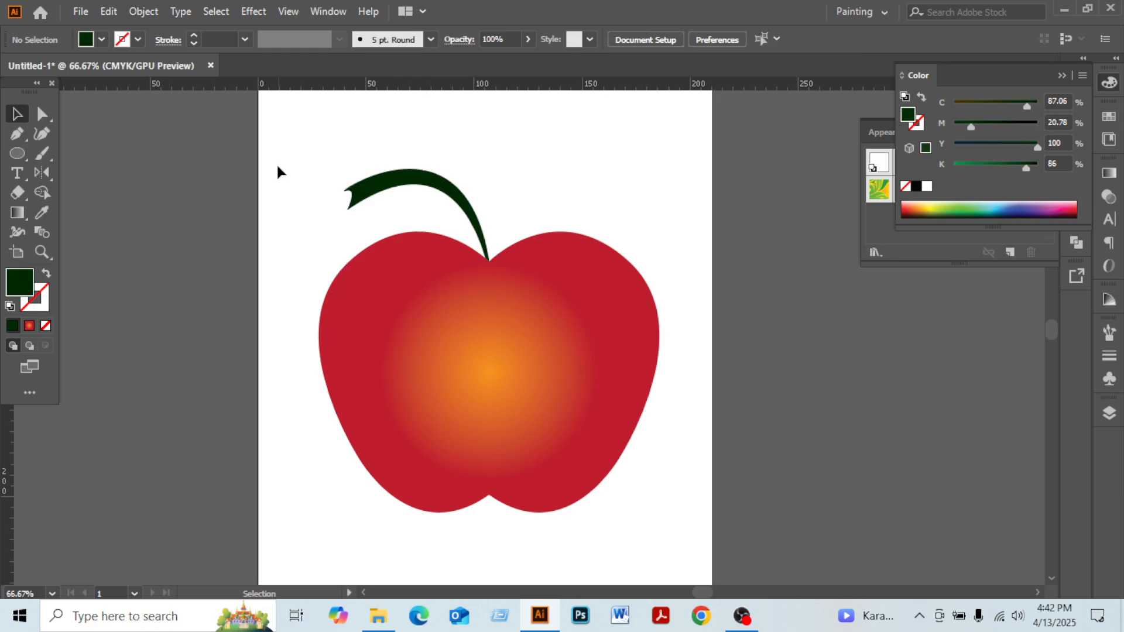
Step: Draw the outer edges of a leaf with the Pen tool, curving from the stem's base to an upper-right tip and back
click(19, 144)
click(483, 262)
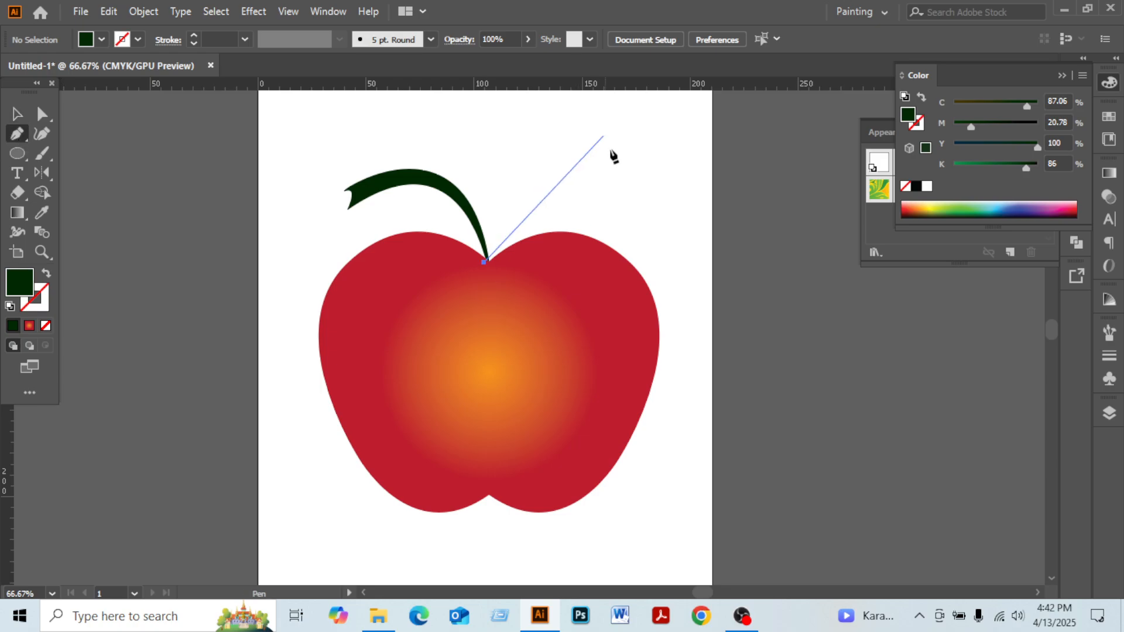
drag(612, 149, 744, 158)
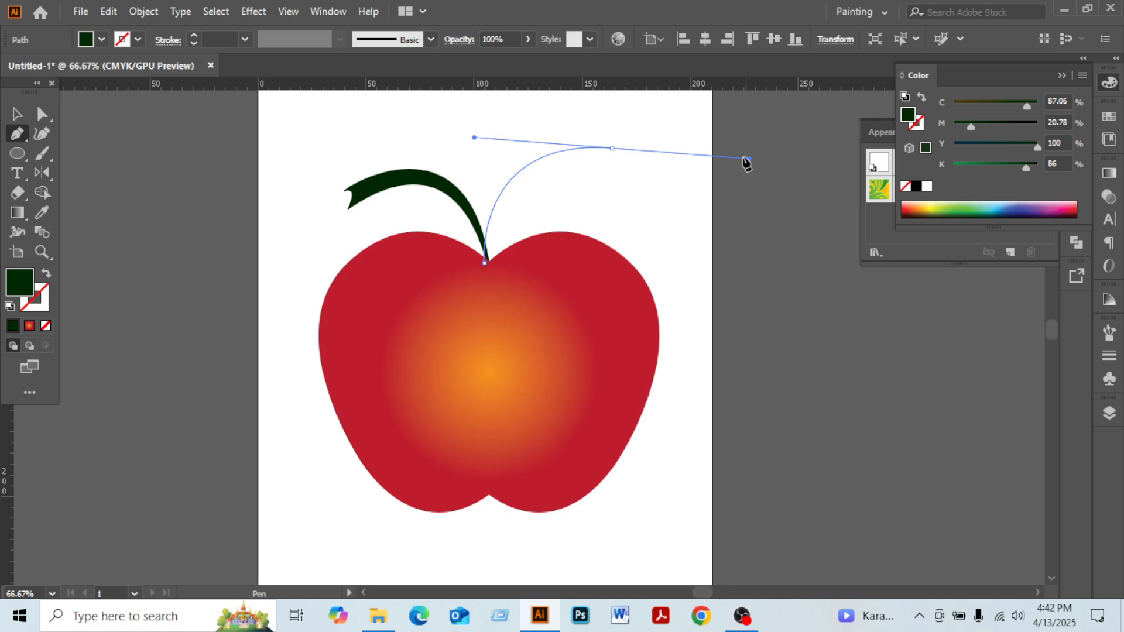
click(612, 148)
drag(493, 268, 360, 310)
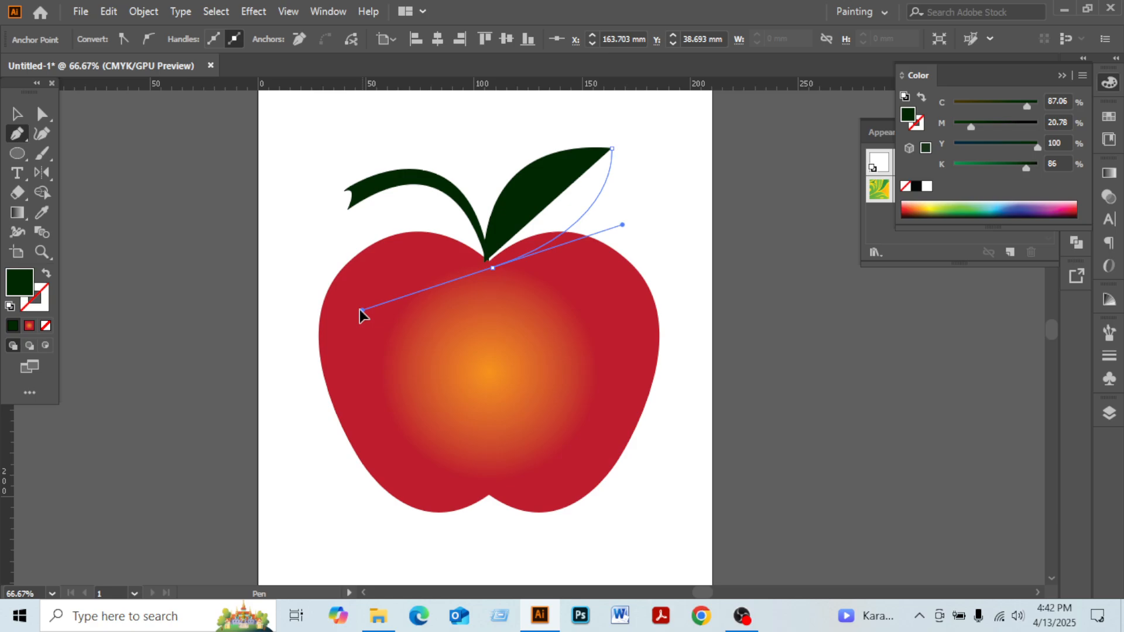
drag(489, 262, 495, 270)
click(492, 268)
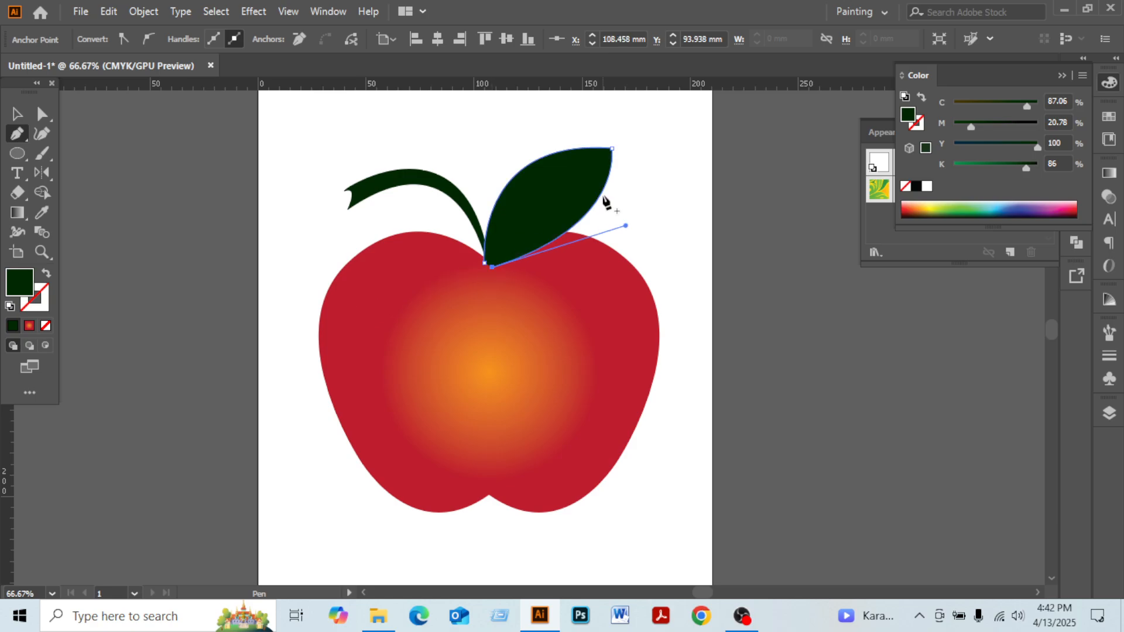
Step: Continue the leaf path inward to just short of the tip and close it at the base, leaving a curved vein-shaped gap
drag(599, 166, 663, 153)
click(600, 165)
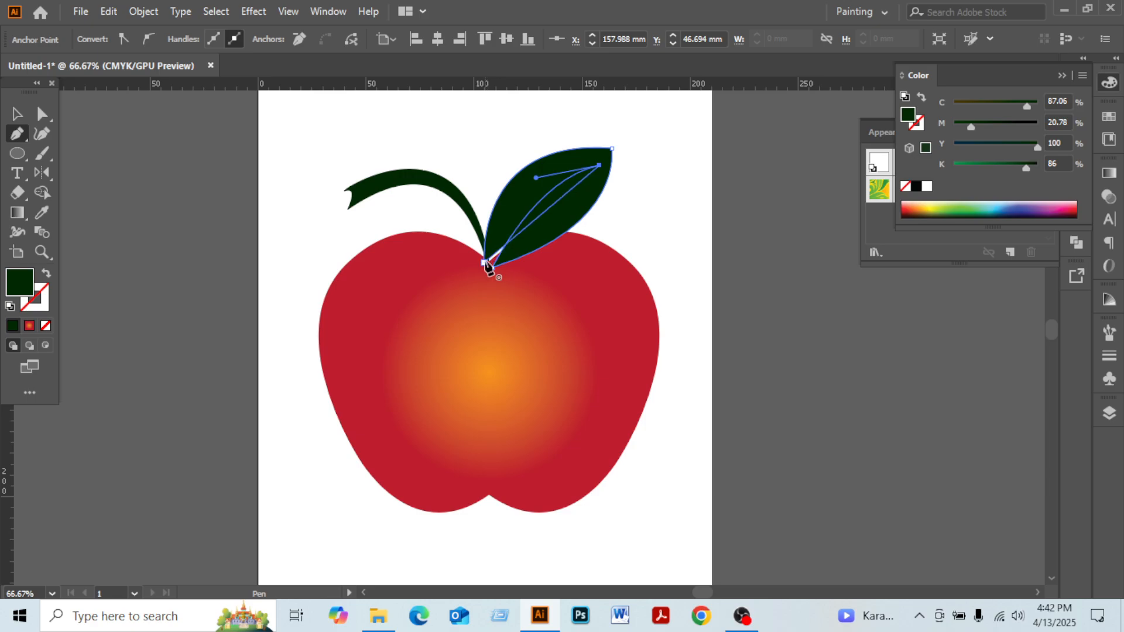
drag(485, 263, 446, 367)
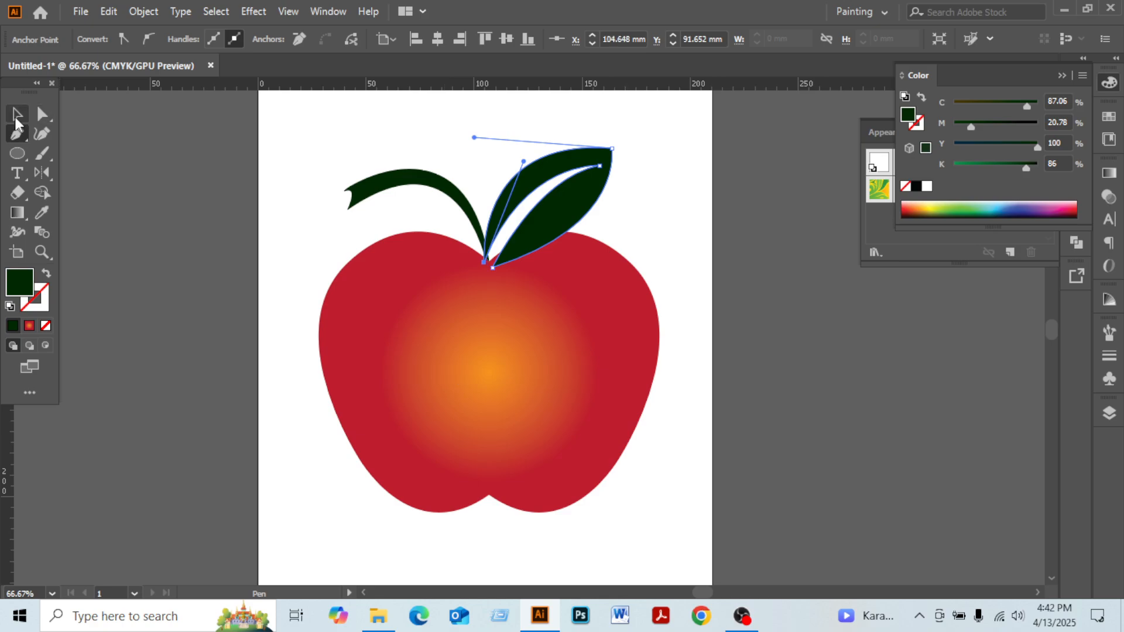
Step: Send the leaf to the back, behind the apple body, and deselect it
click(16, 117)
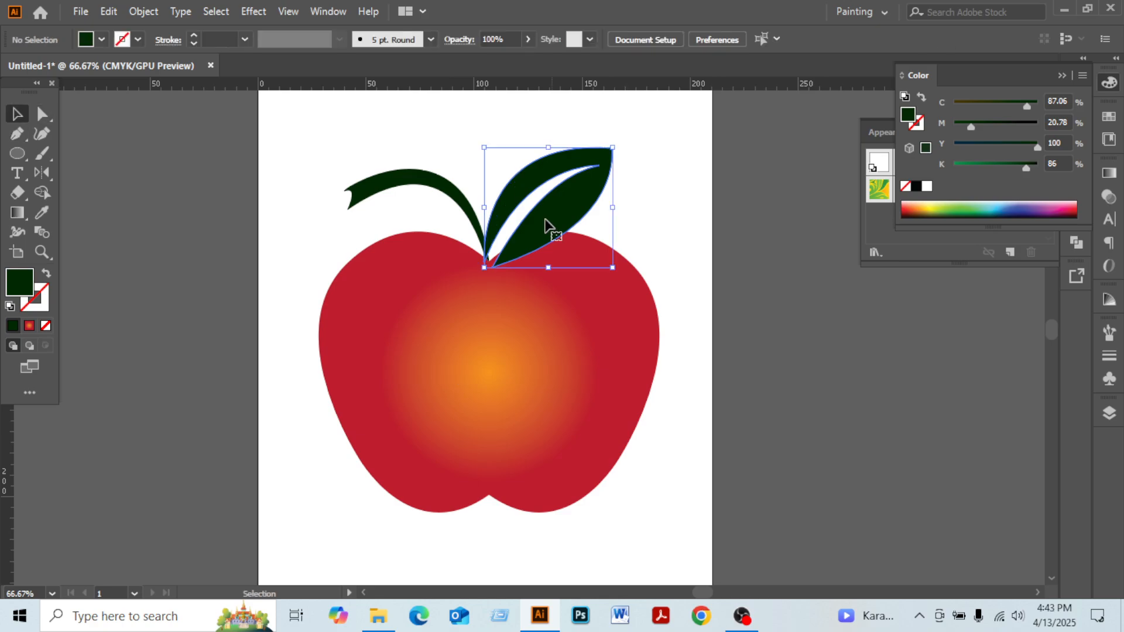
key(ctrl+shift+bracketleft)
click(716, 243)
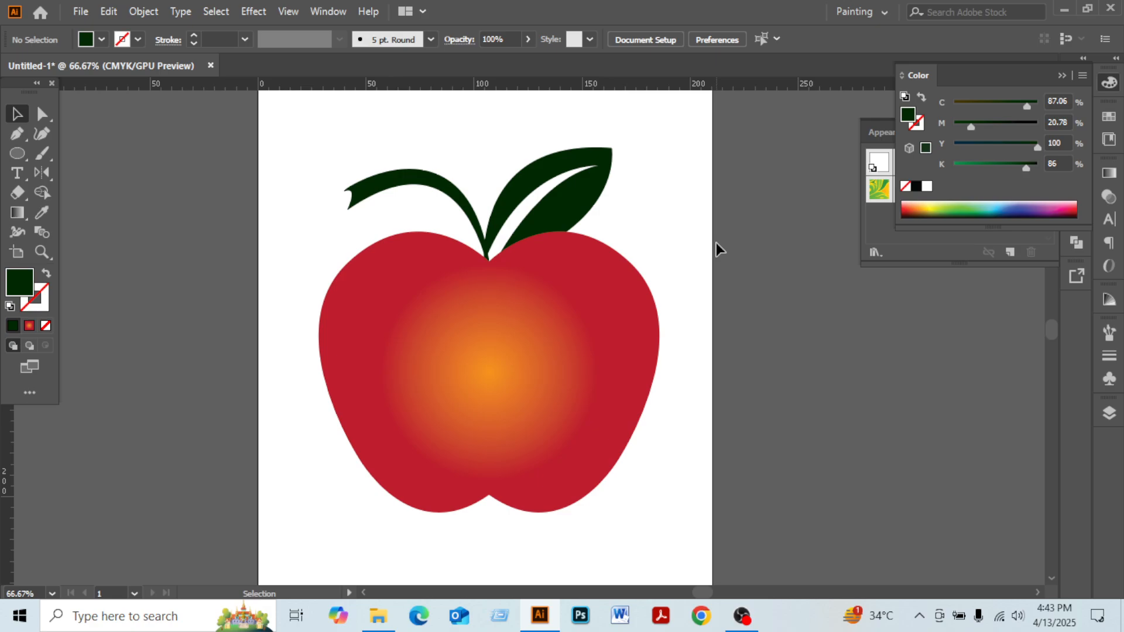
Step: Lighten the leaf's green fill by setting its K value to 31, and deselect it
click(582, 205)
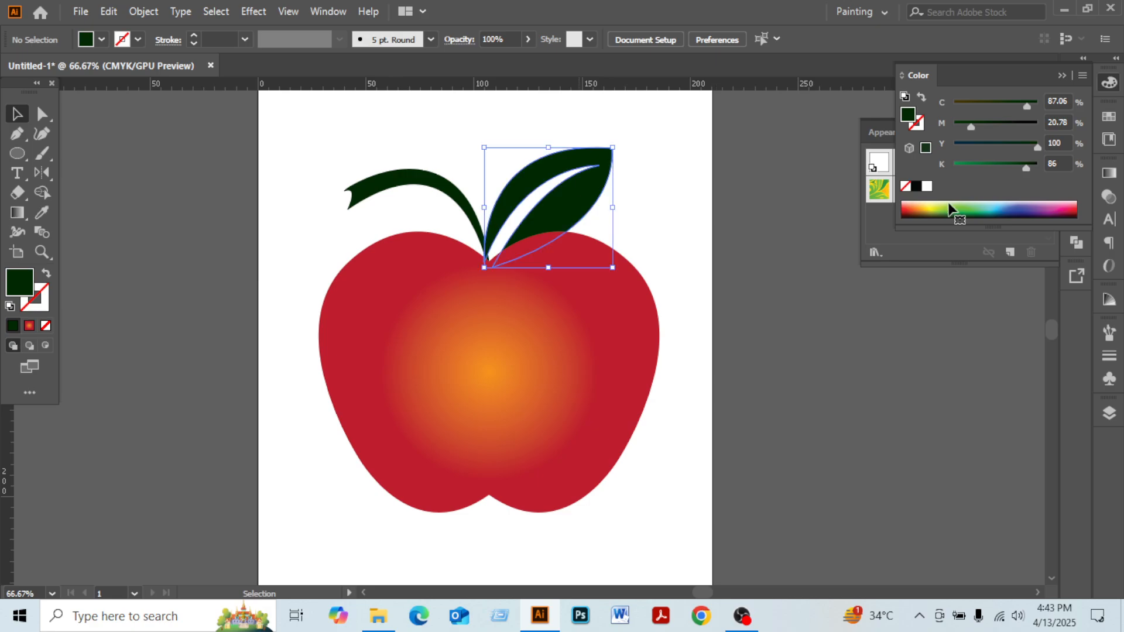
click(981, 165)
click(796, 203)
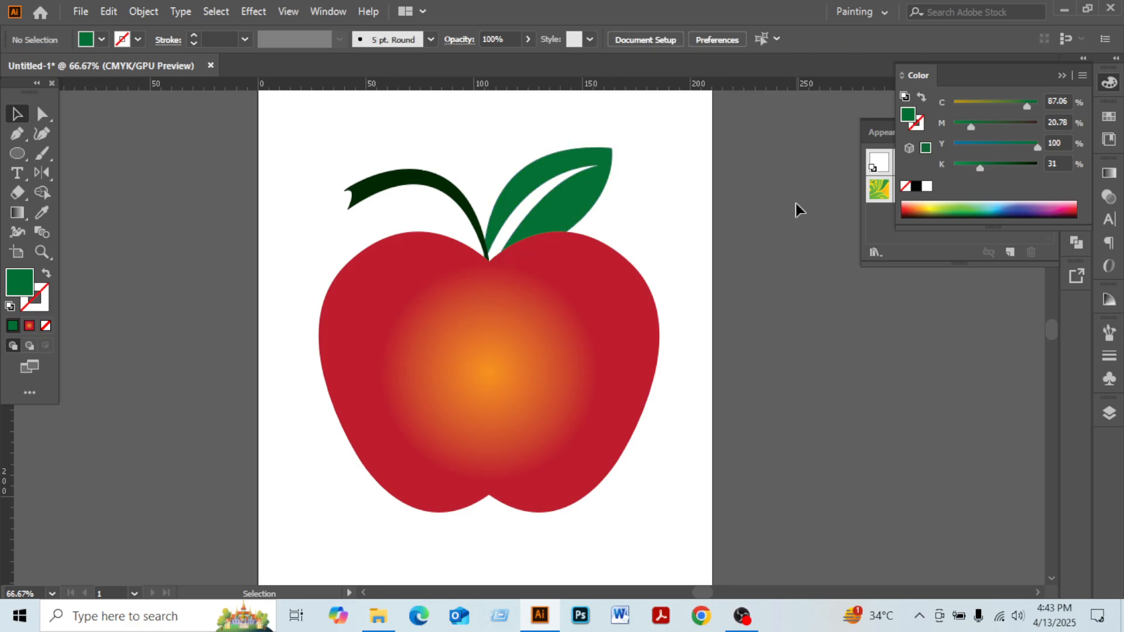